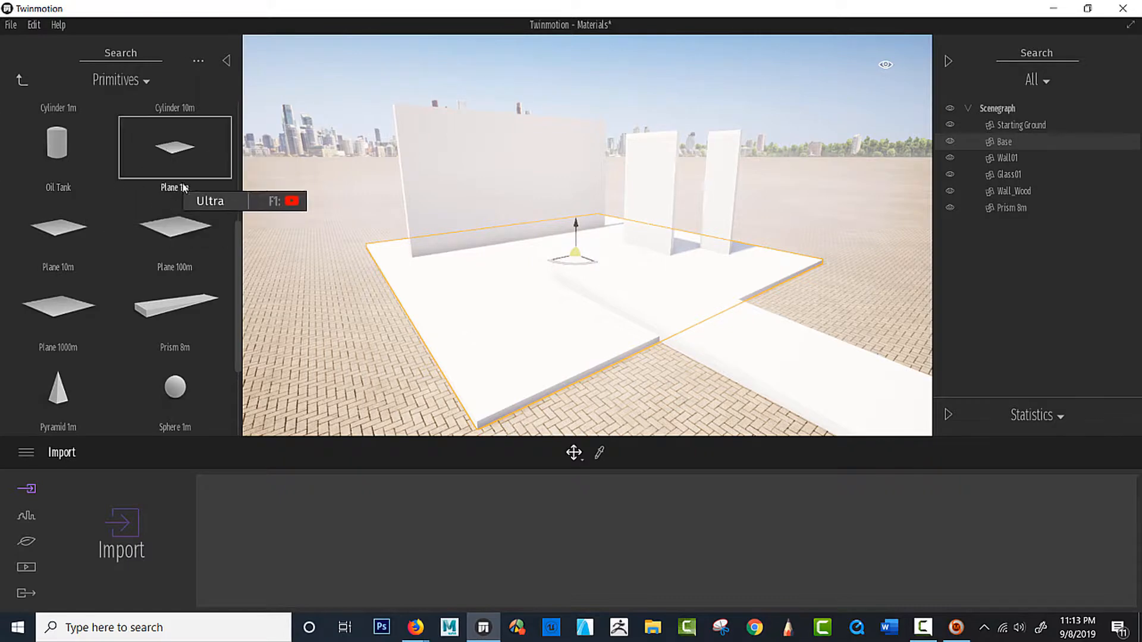
left_click(720, 351)
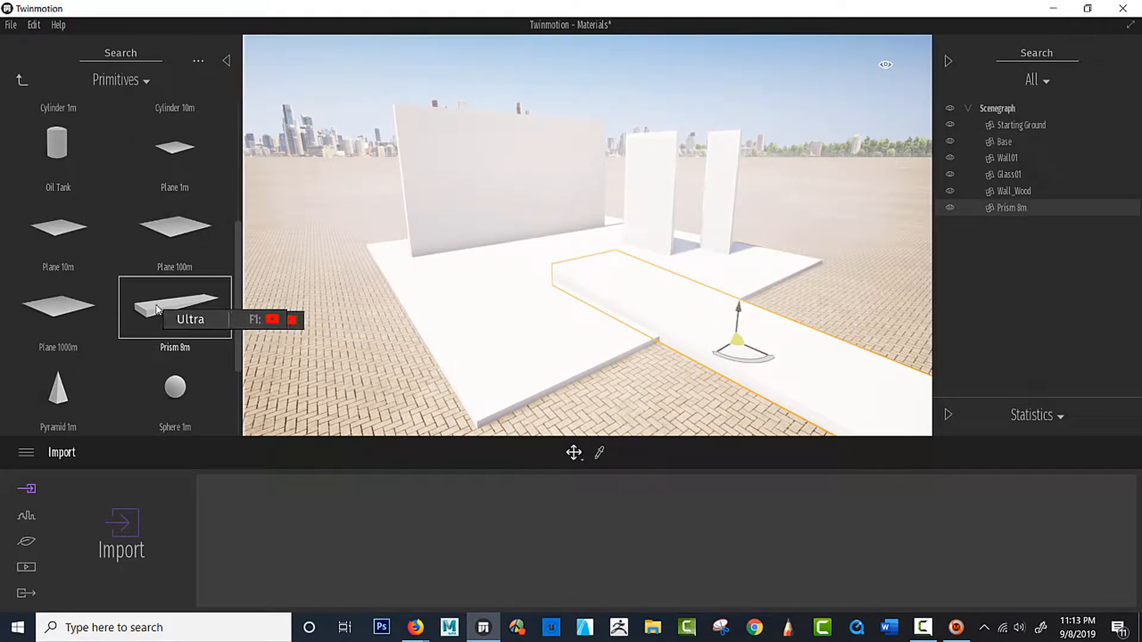
middle_click_drag(509, 241, 529, 217, "shift")
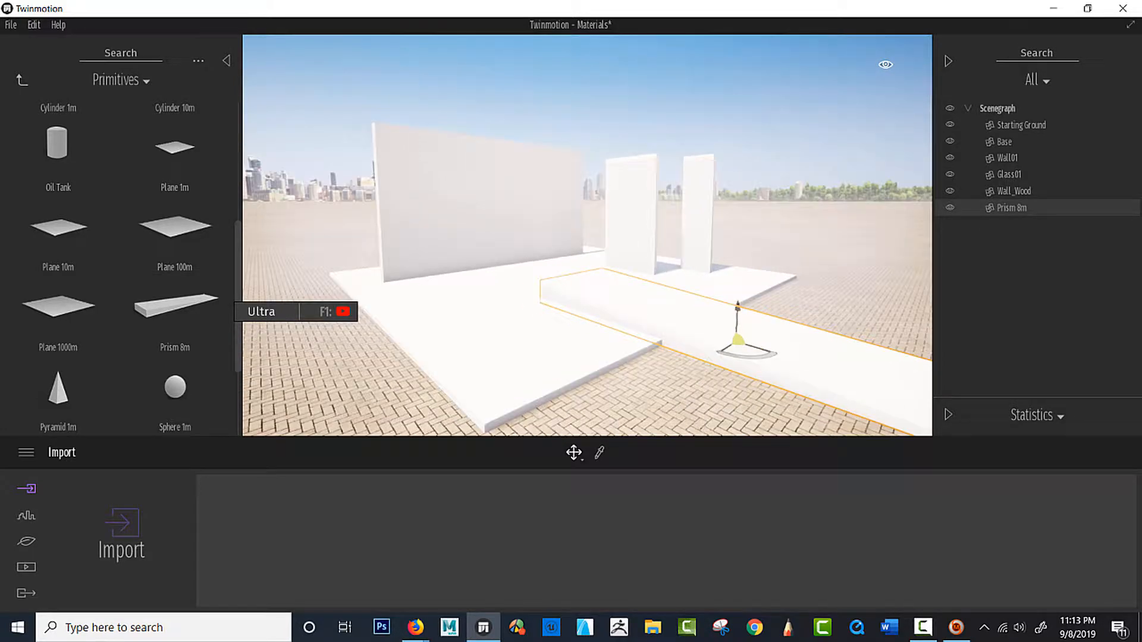
left_click(483, 224)
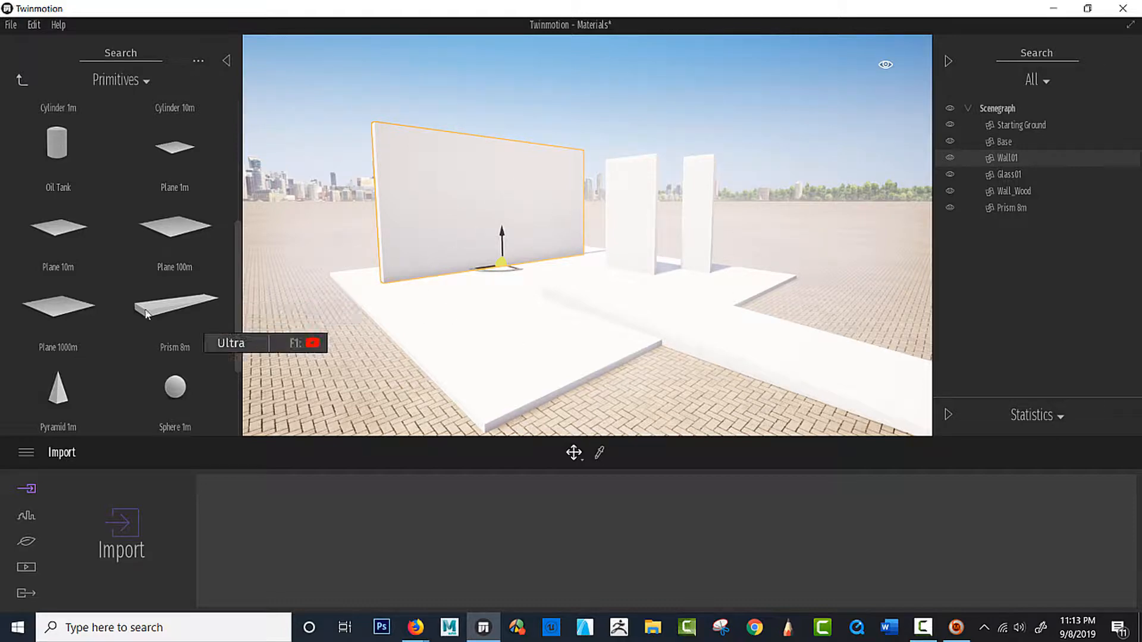
Step: Add a Plane 10m primitive and position it as a roof above the base, at about the height of the upright panels
left_click(60, 239)
left_click_drag(60, 239, 390, 250)
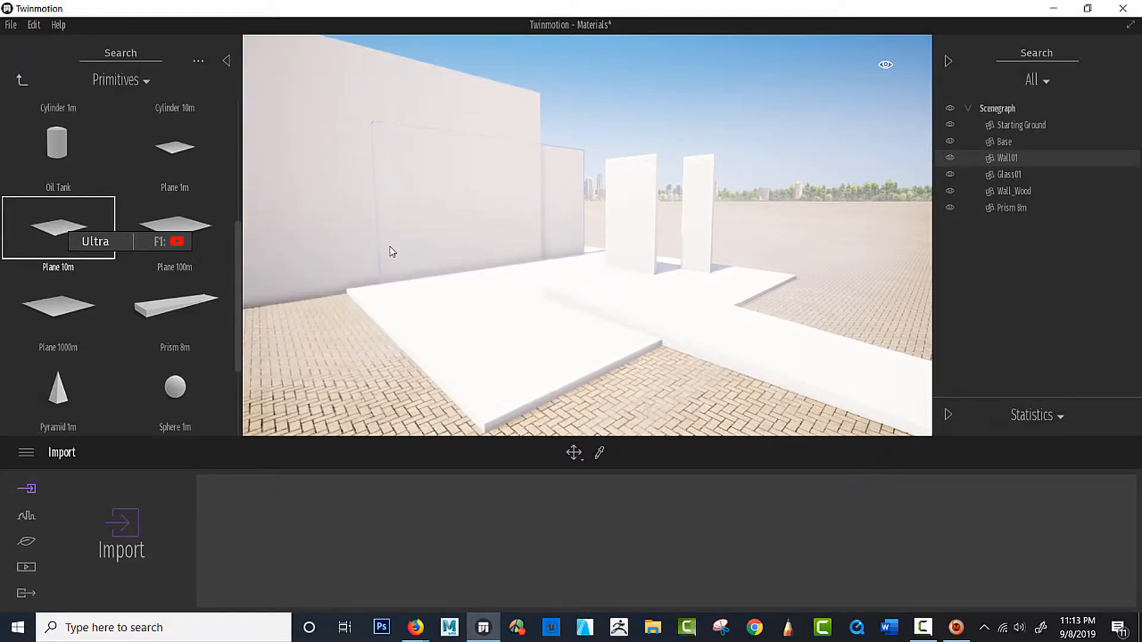
left_click_drag(373, 85, 386, 128)
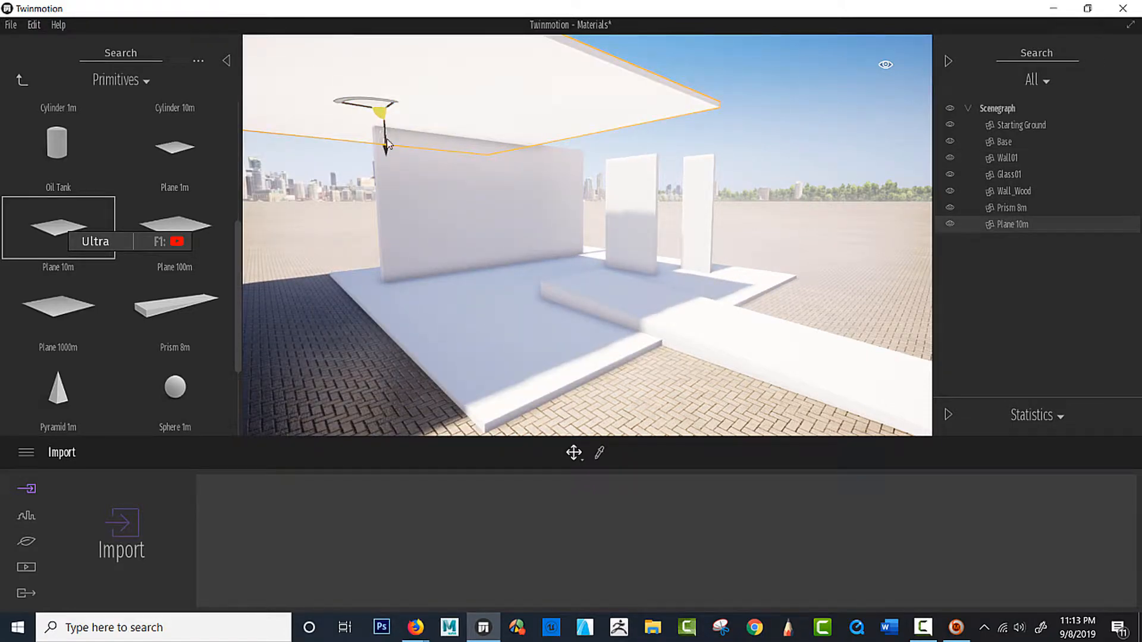
left_click(376, 143)
left_click(360, 123)
left_click_drag(388, 174, 388, 188)
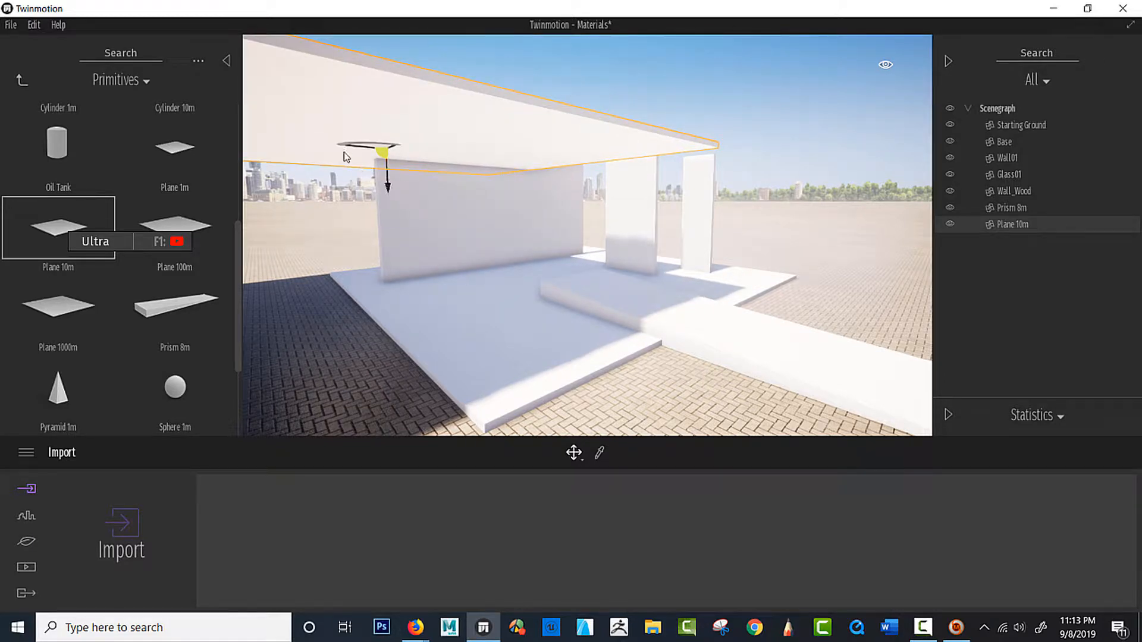
left_click_drag(354, 150, 523, 173)
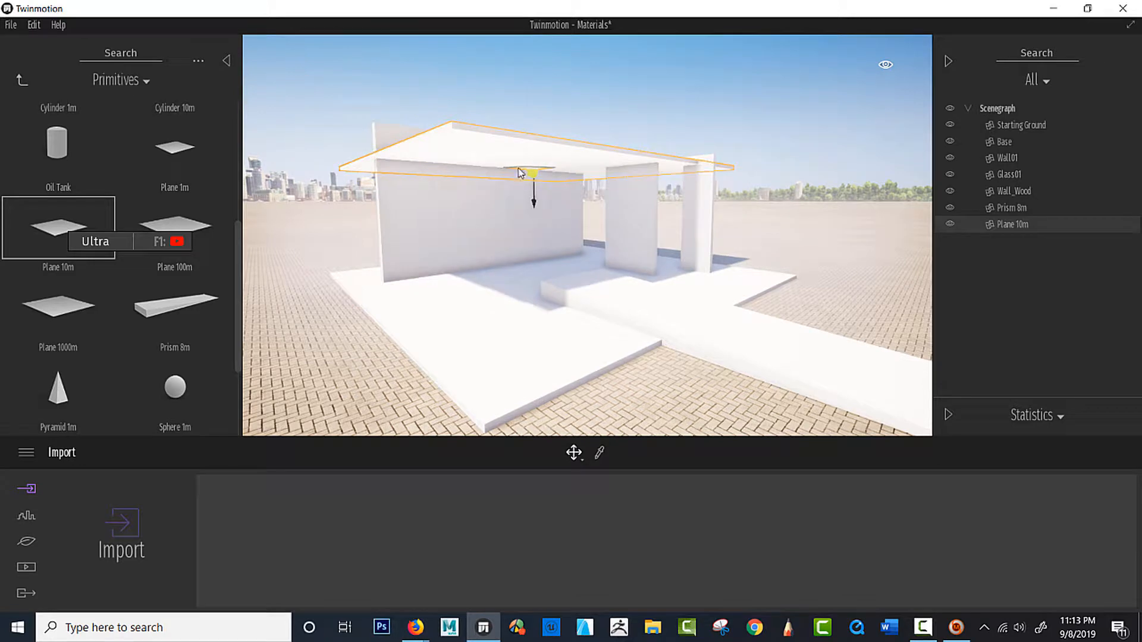
Step: Shift the roof plane away from the large wall toward the two upright panels and raise it slightly
middle_click_drag(351, 195, 428, 252, "shift")
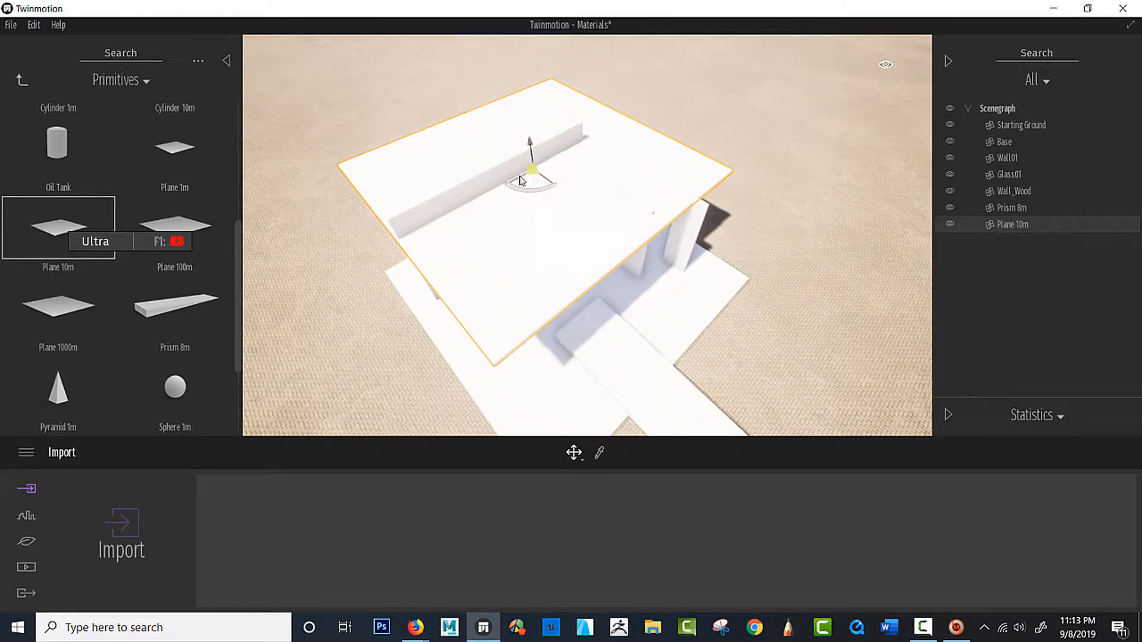
left_click_drag(511, 185, 624, 174)
middle_click_drag(575, 189, 574, 110, "shift")
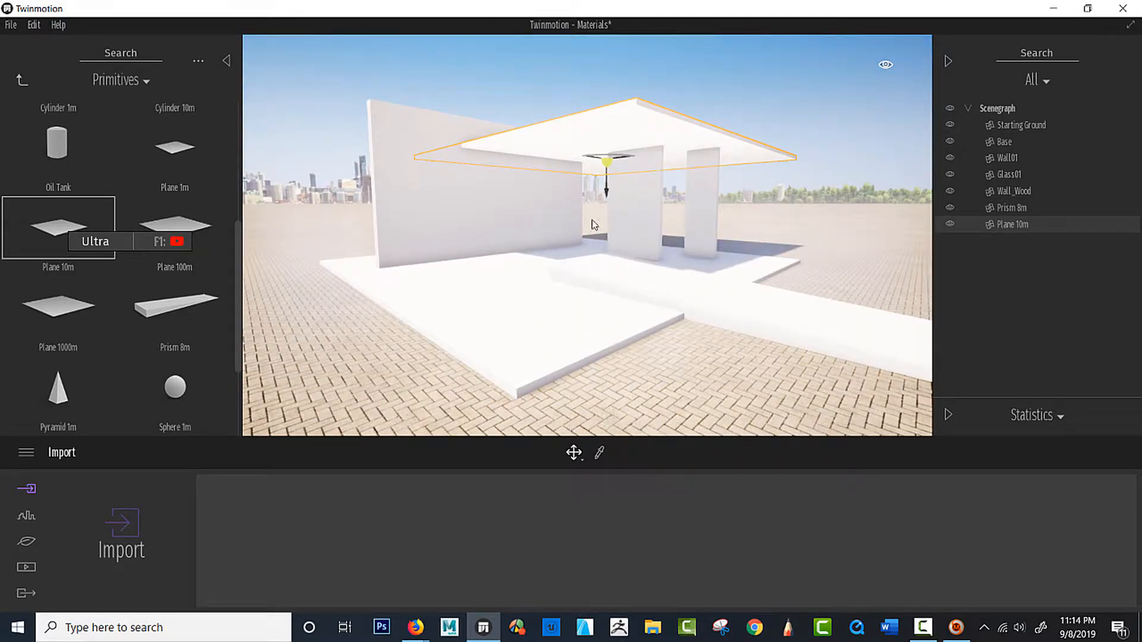
left_click(608, 173)
left_click(593, 148)
mouse_move(607, 183)
left_mouse_down()
mouse_move(611, 168)
mouse_move(605, 189)
left_mouse_up()
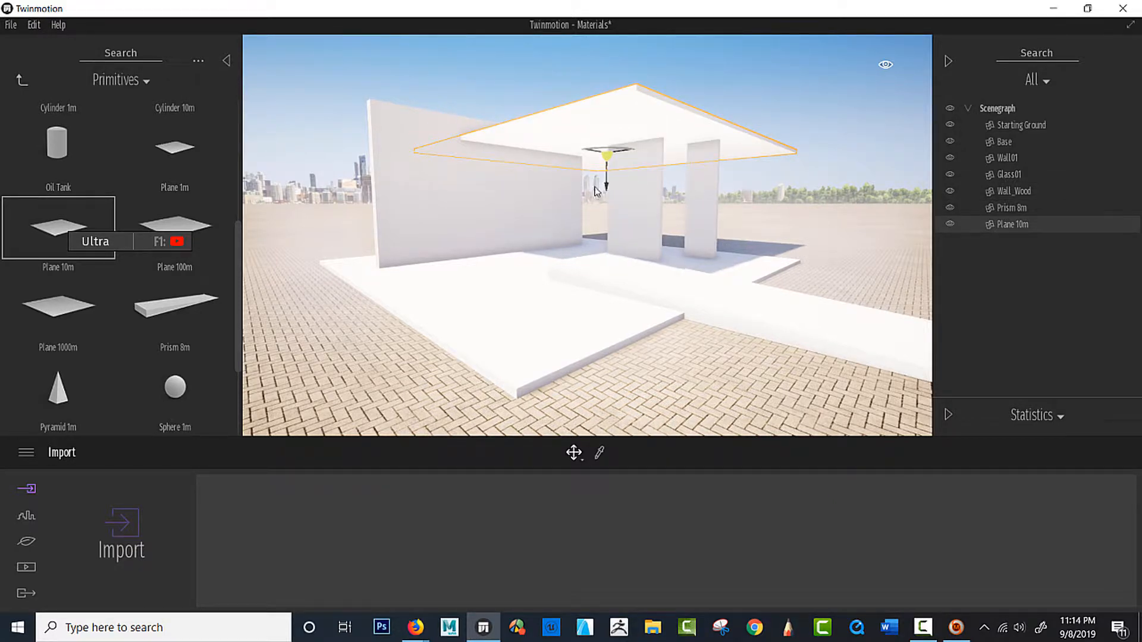
mouse_move(596, 192)
middle_mouse_down("shift")
mouse_move(532, 238)
mouse_move(586, 177)
mouse_move(604, 192)
middle_mouse_up("shift")
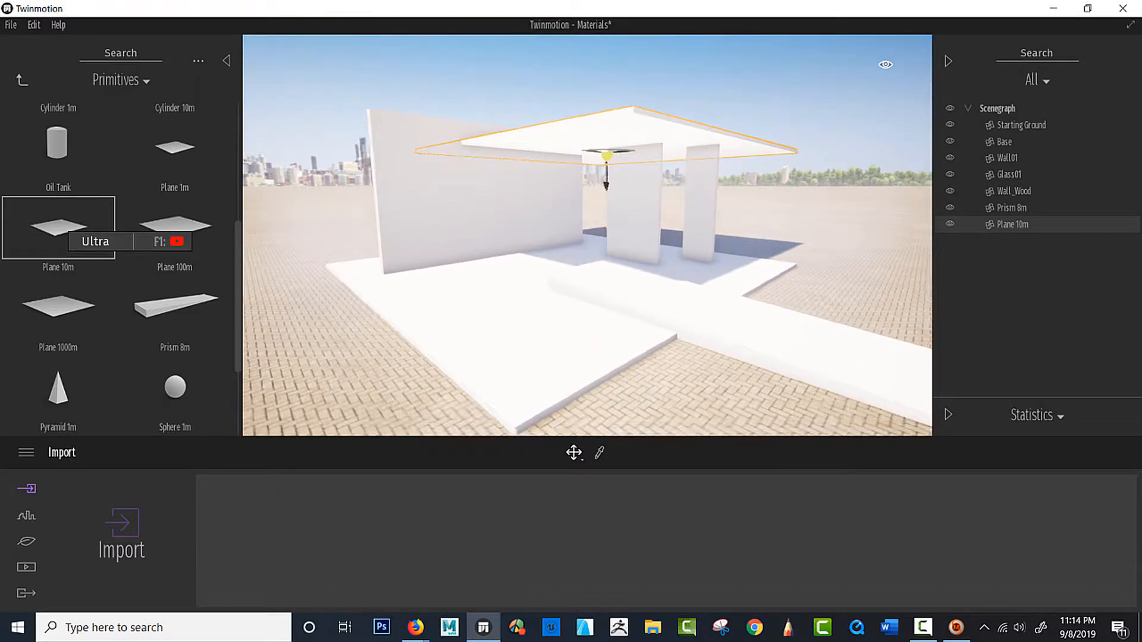
middle_click_drag(652, 289, 673, 290, "shift")
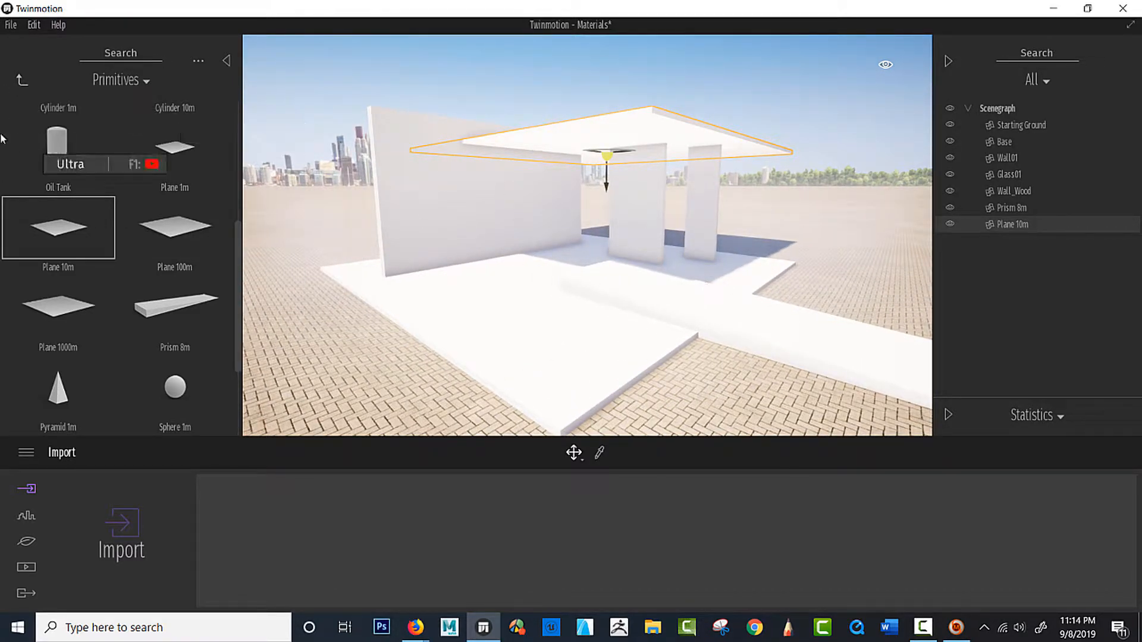
Step: Apply the Chestnut 01 A wood material to the long prism walkway
left_click(21, 79)
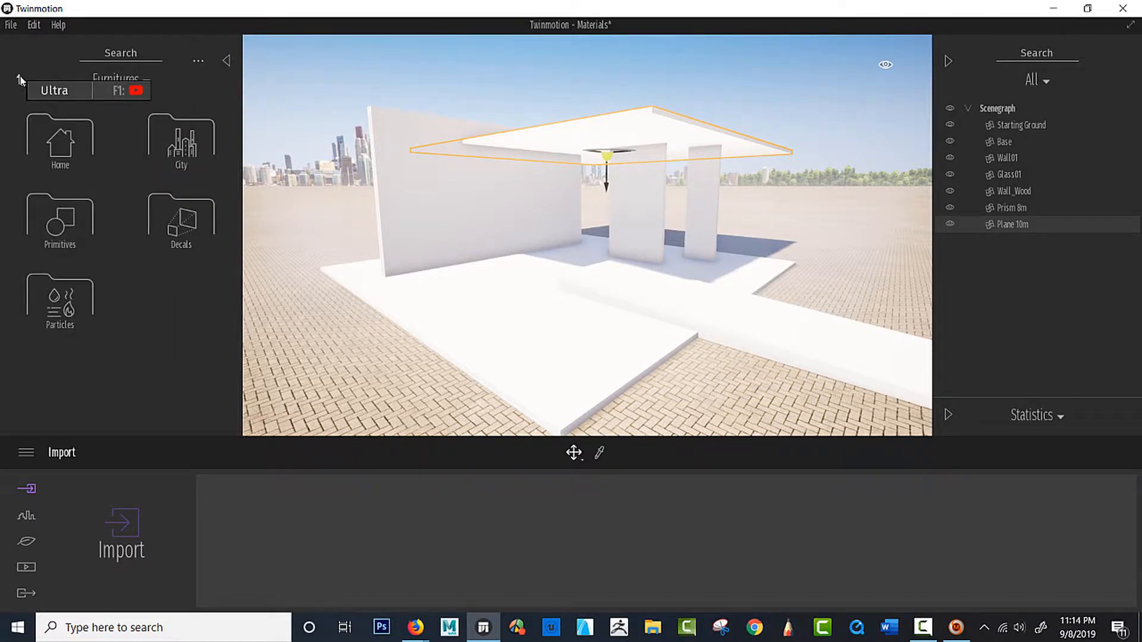
left_click(21, 79)
left_click(66, 142)
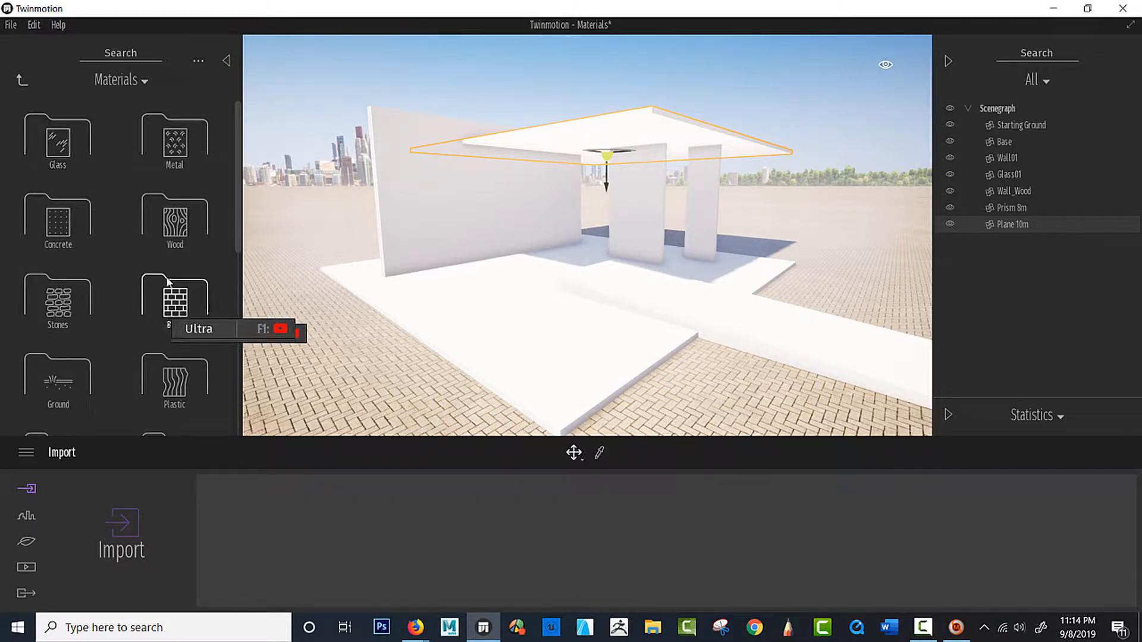
left_click(179, 223)
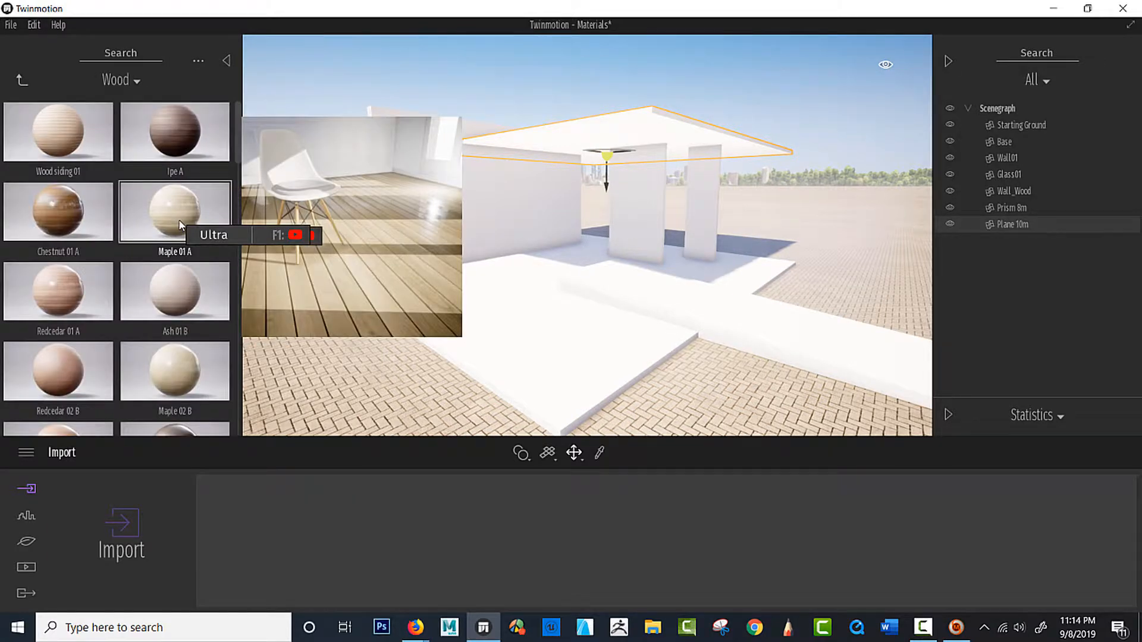
mouse_move(40, 215)
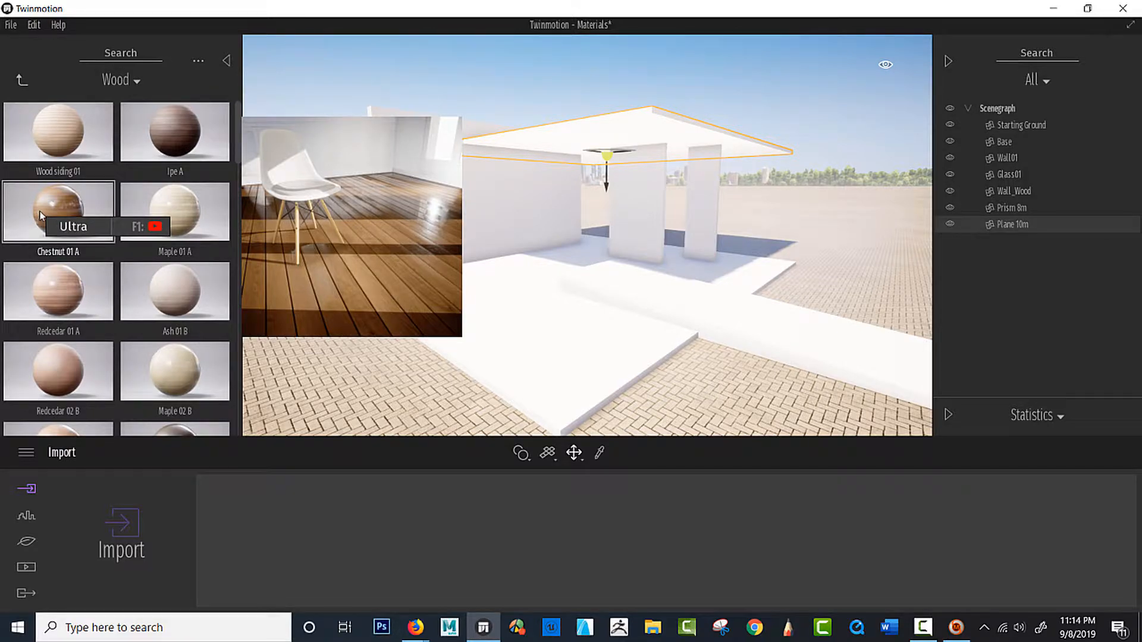
left_click_drag(39, 215, 743, 313)
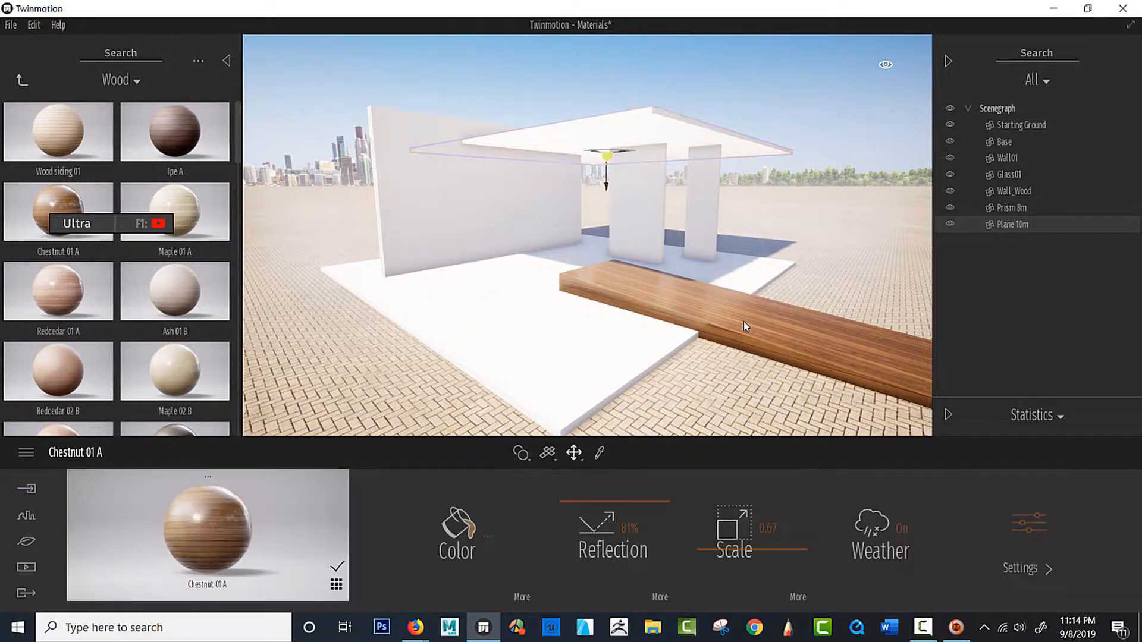
Step: Set the Chestnut 01 A material's reflection to 0% and its scale to 1.41
middle_click_drag(742, 312, 709, 316, "shift")
scroll(709, 312, "up", 3)
scroll(717, 305, "up", 2)
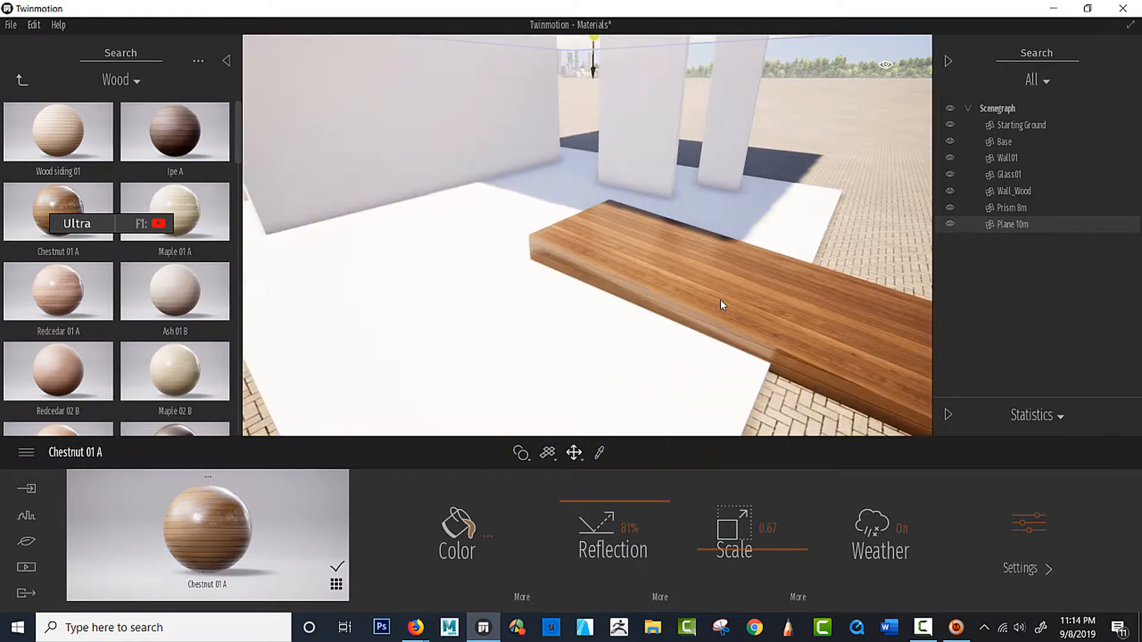
mouse_move(725, 304)
middle_mouse_down("shift")
mouse_move(675, 291)
mouse_move(714, 319)
middle_mouse_up("shift")
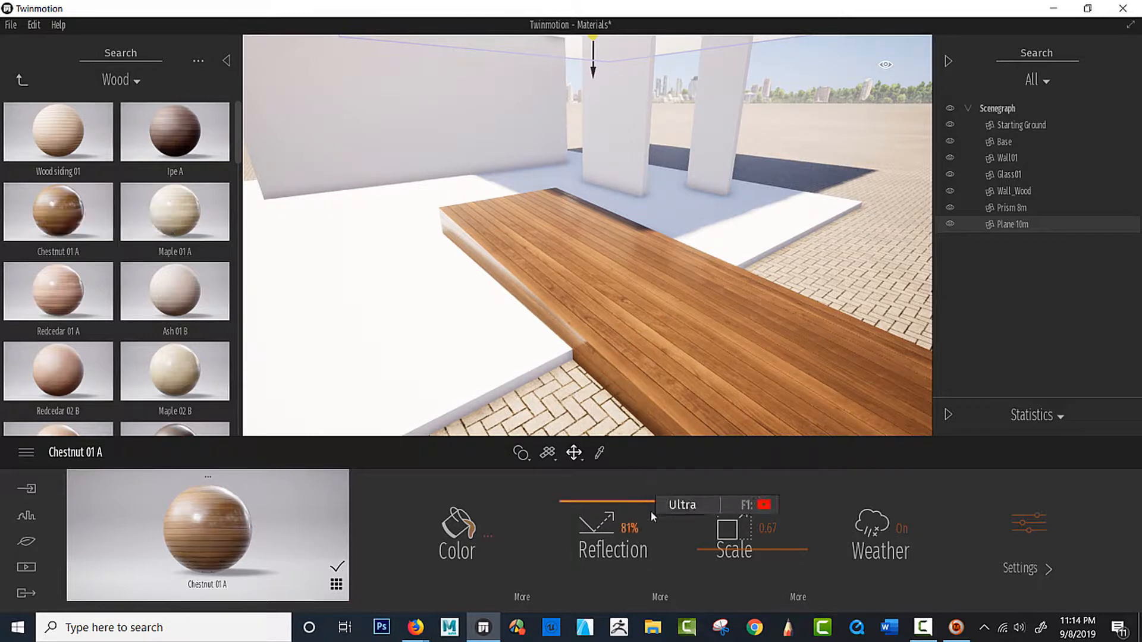
left_click_drag(616, 502, 618, 602)
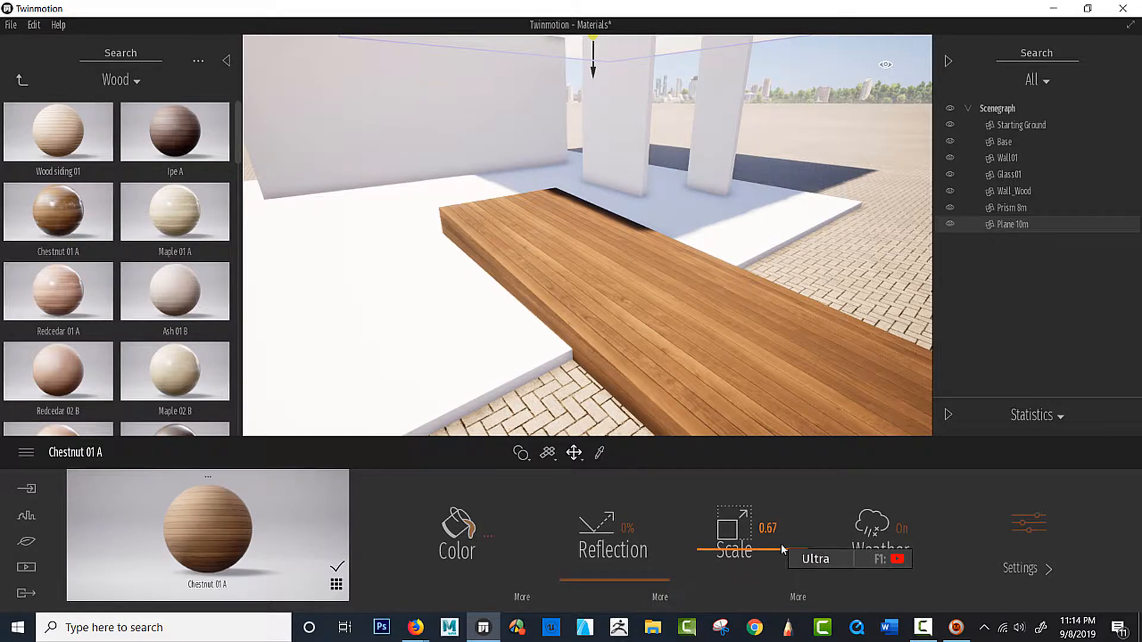
left_click_drag(779, 551, 780, 528)
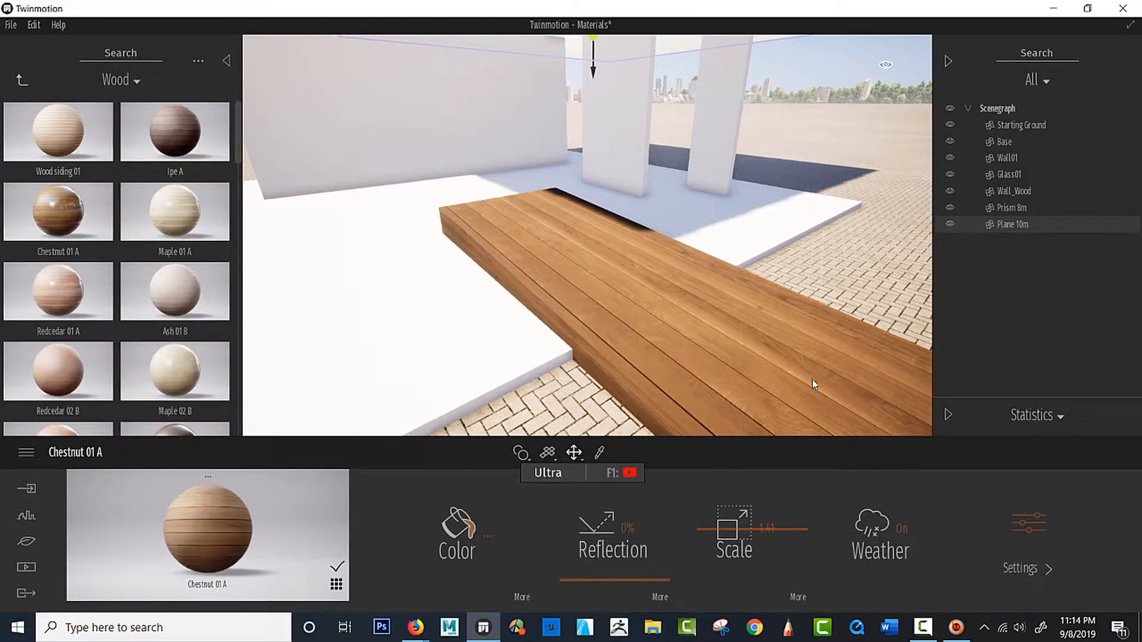
Step: Offset the chestnut wood texture by setting Move X to 0.39 and Move Y to 0.14
left_click(800, 596)
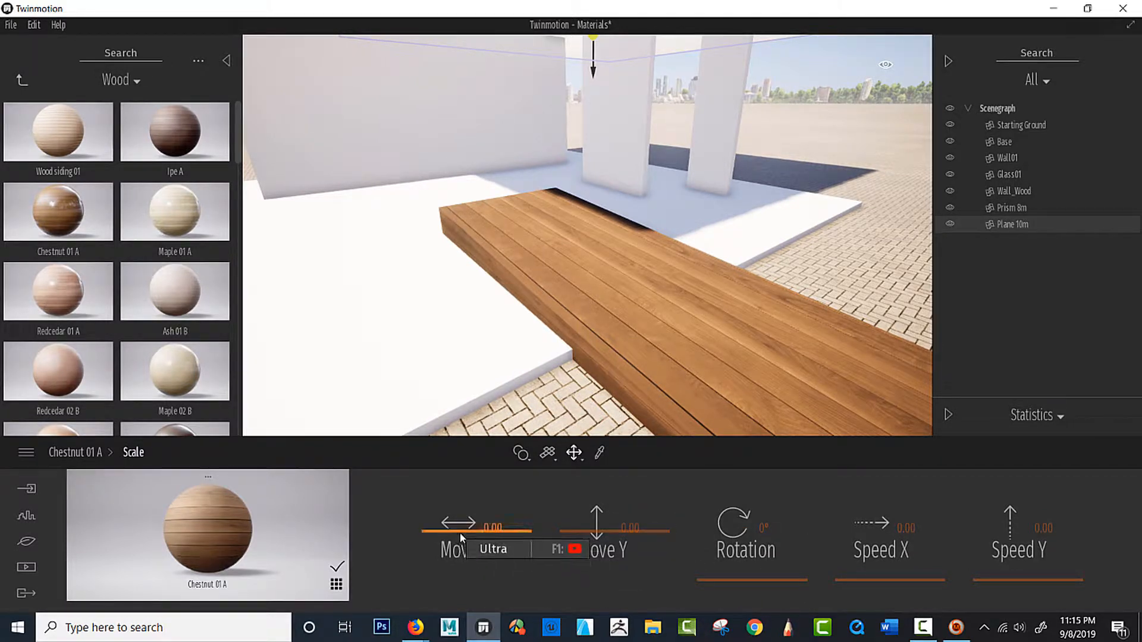
left_click_drag(465, 530, 466, 517)
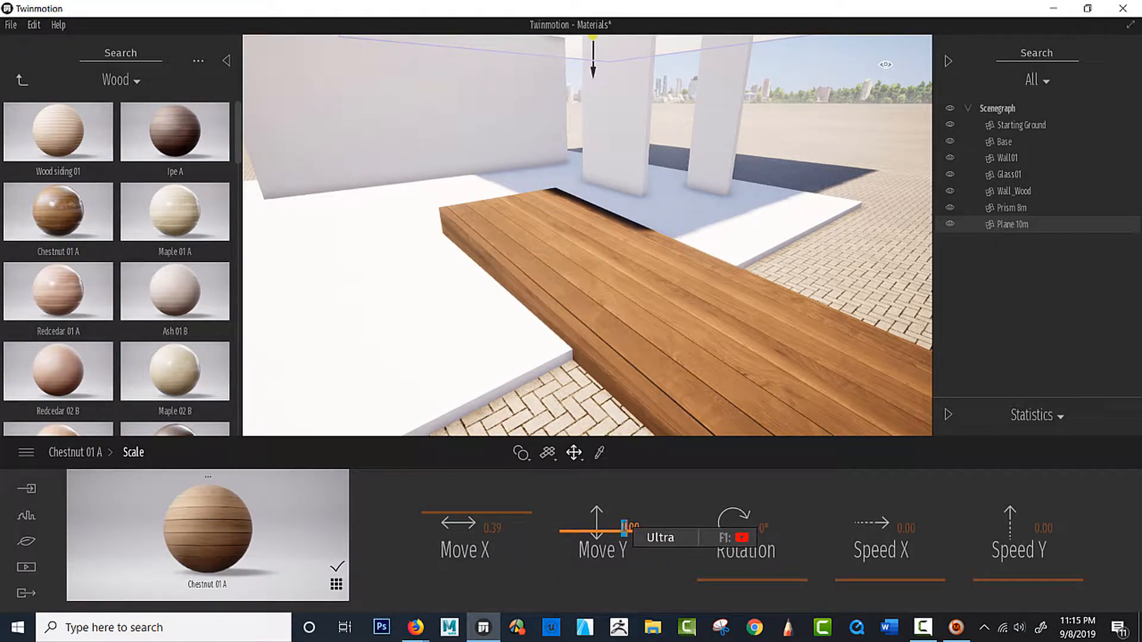
mouse_move(607, 531)
left_mouse_down()
mouse_move(594, 523)
mouse_move(619, 509)
mouse_move(654, 524)
mouse_move(586, 525)
left_mouse_up()
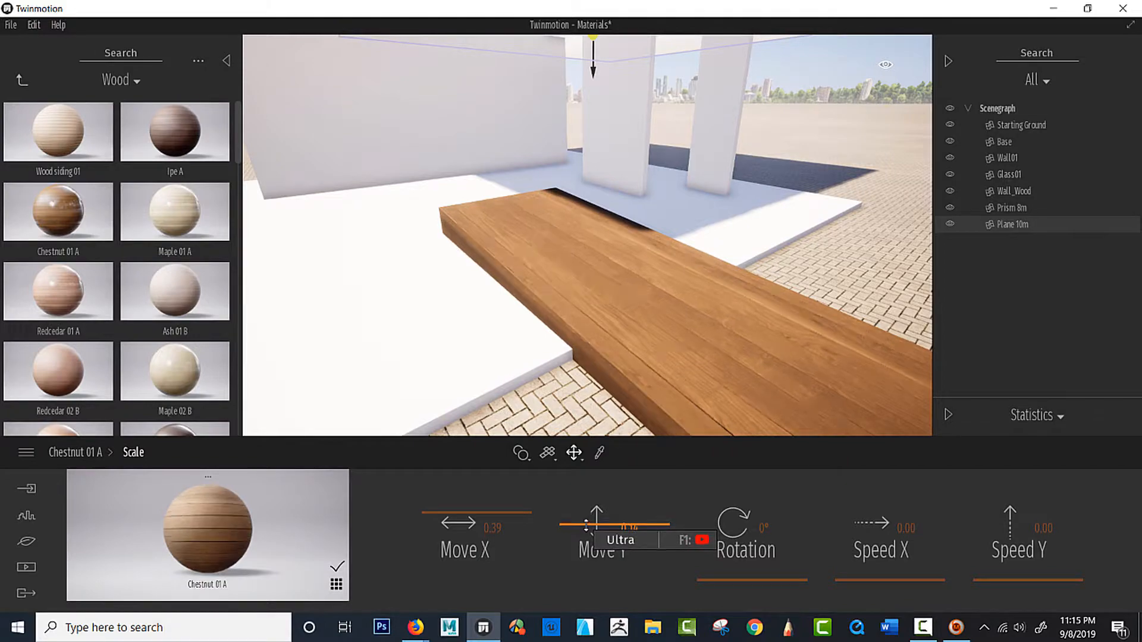
Step: Apply the Clean brick 01 material to the large wall, Wall01
middle_click_drag(595, 362, 639, 378, "shift")
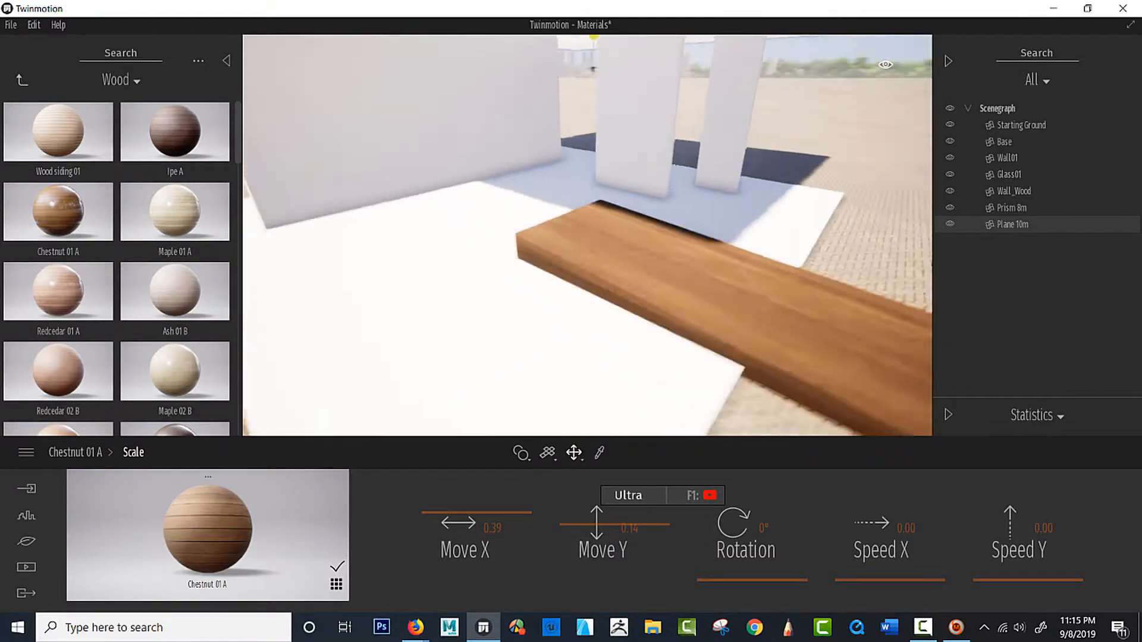
middle_click_drag(544, 178, 516, 159, "shift")
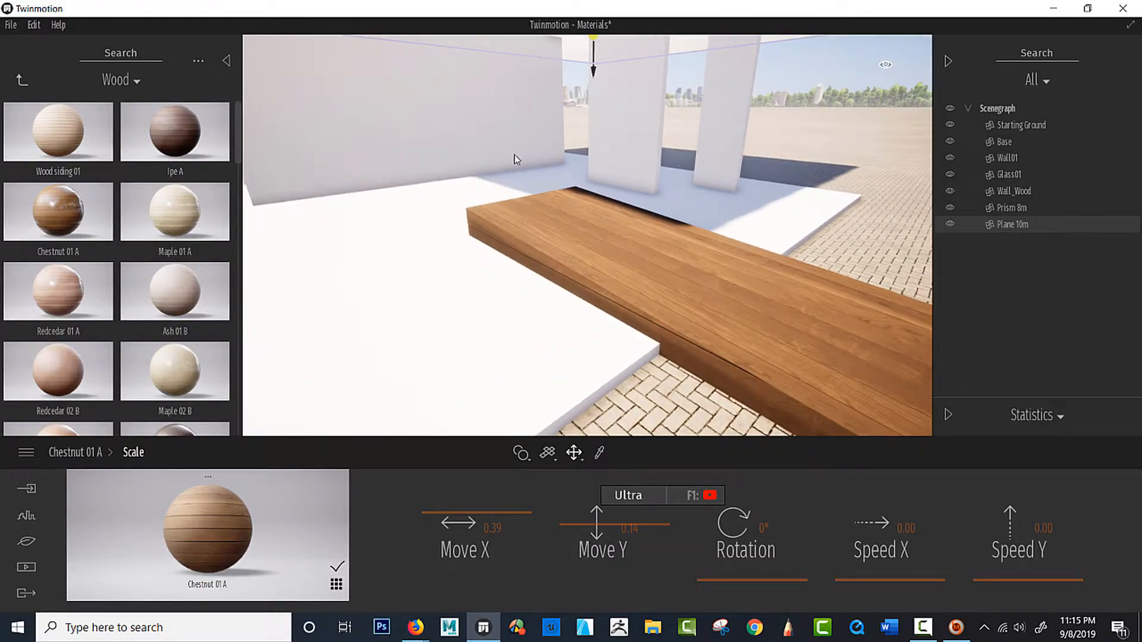
scroll(517, 159, "up", 2)
scroll(549, 143, "down", 4)
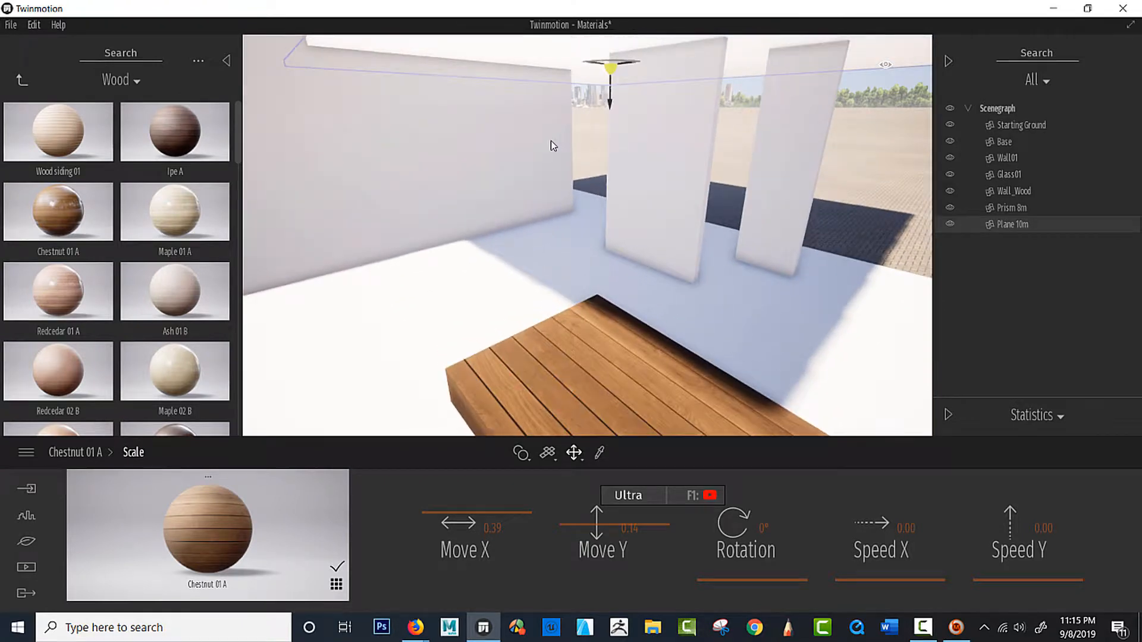
left_click(429, 153)
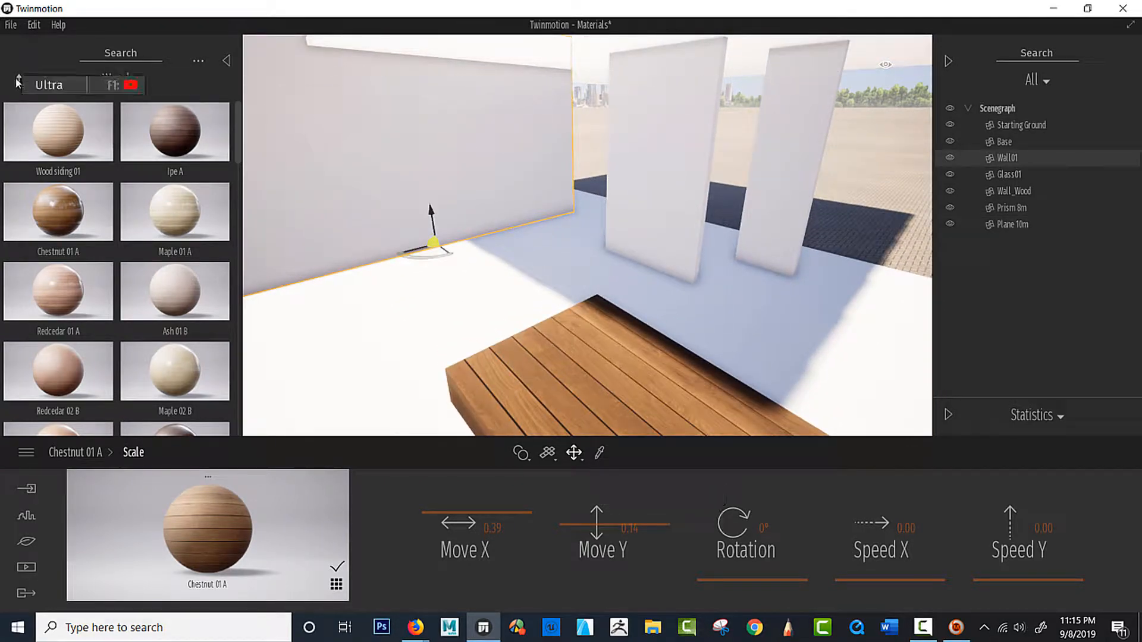
left_click(21, 81)
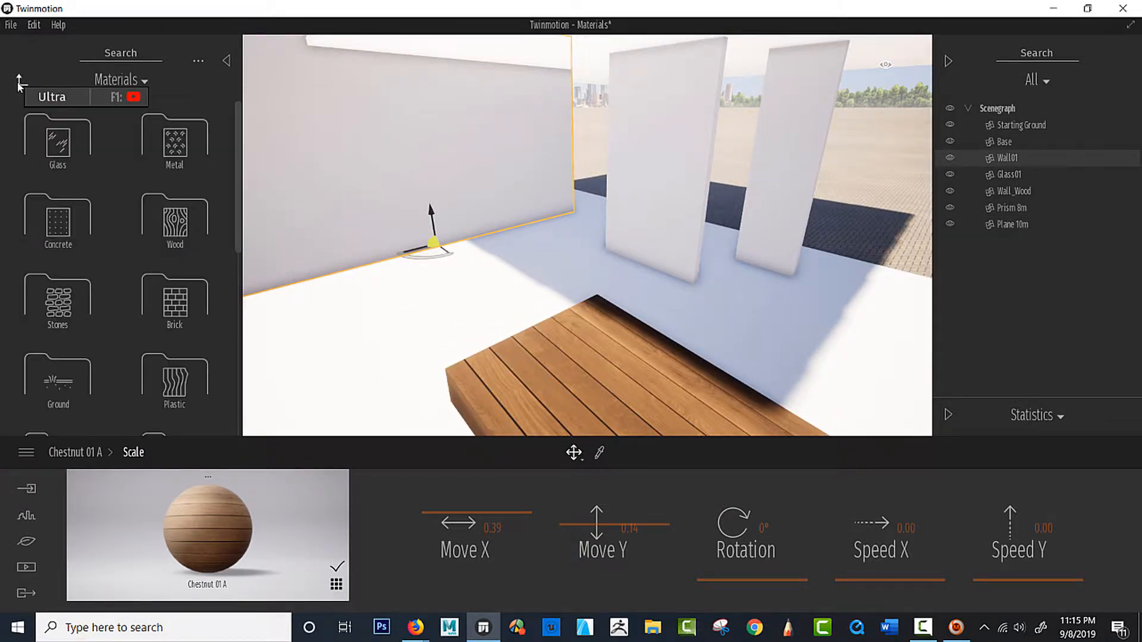
left_click(169, 299)
mouse_move(168, 300)
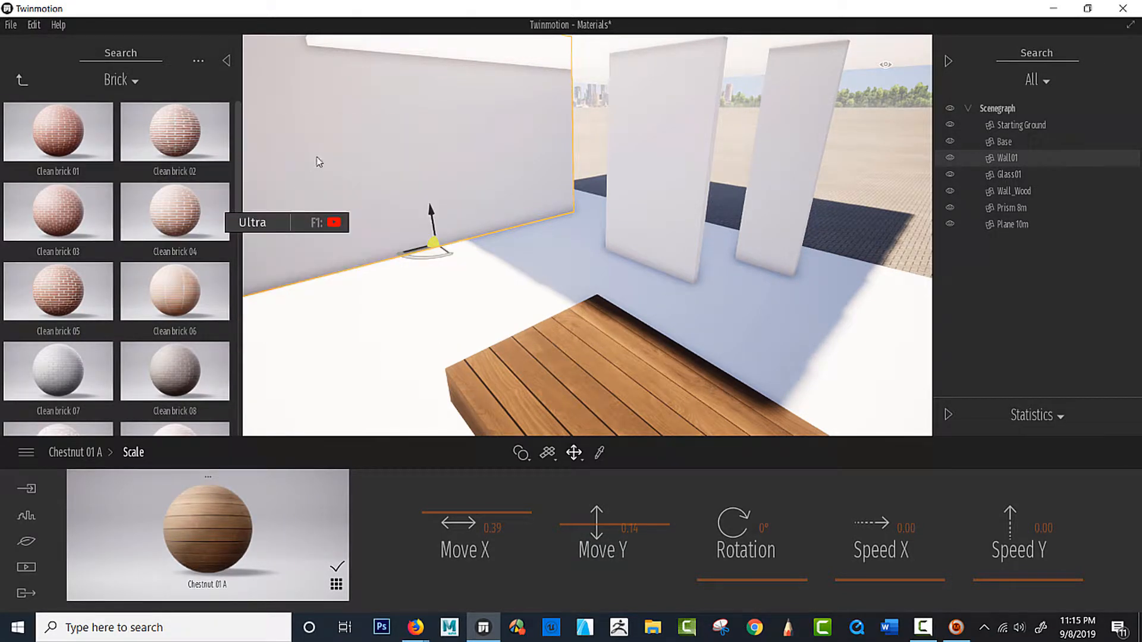
mouse_move(183, 208)
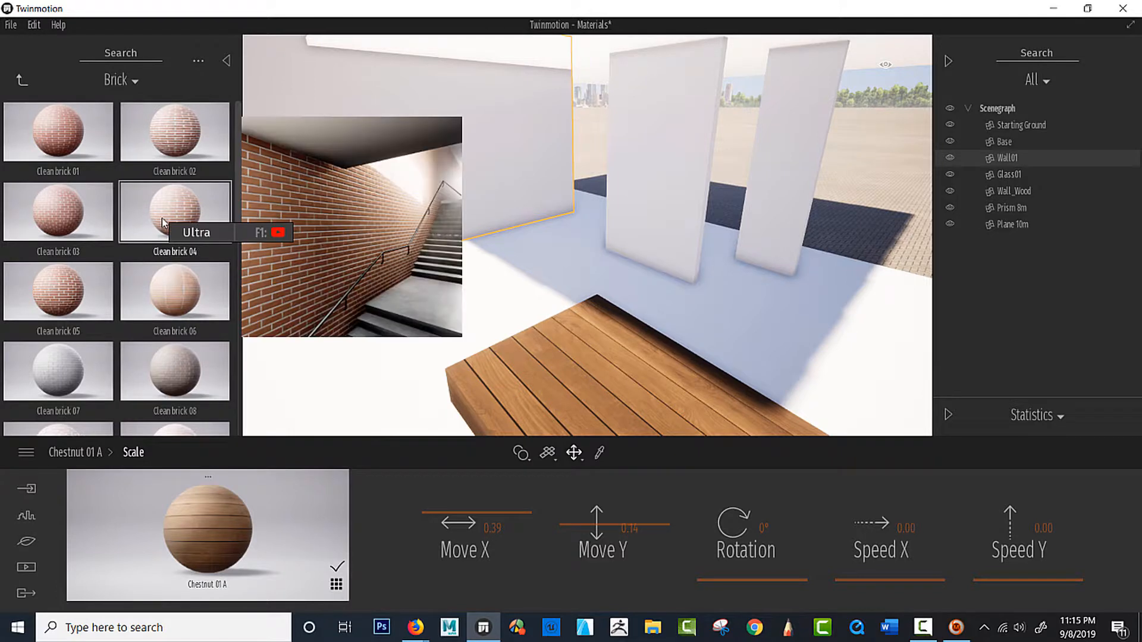
mouse_move(157, 366)
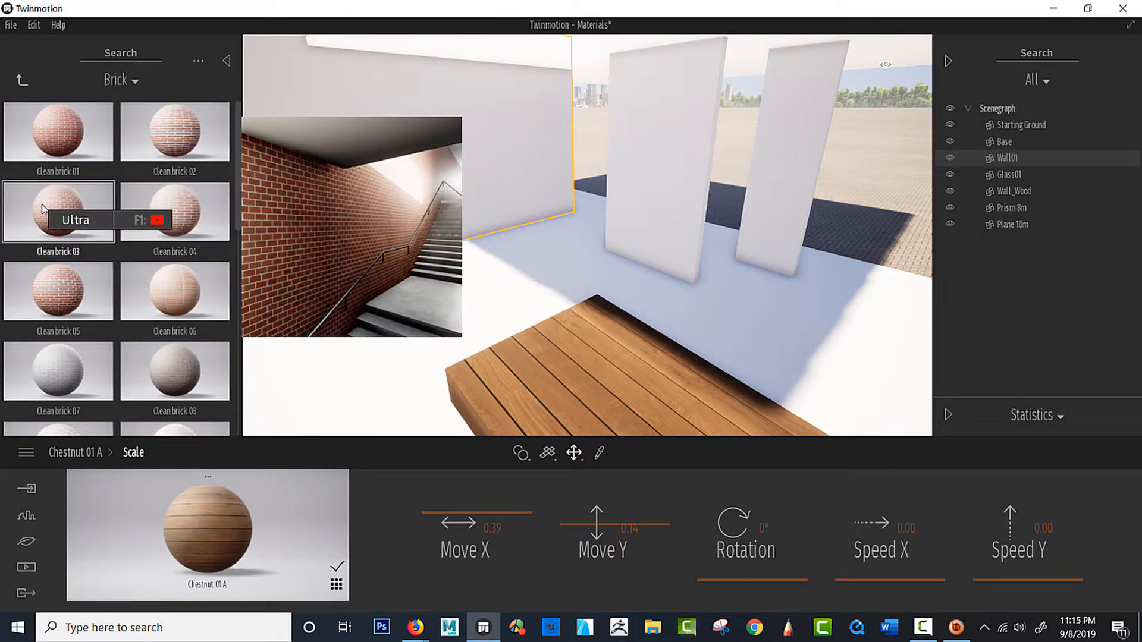
mouse_move(42, 127)
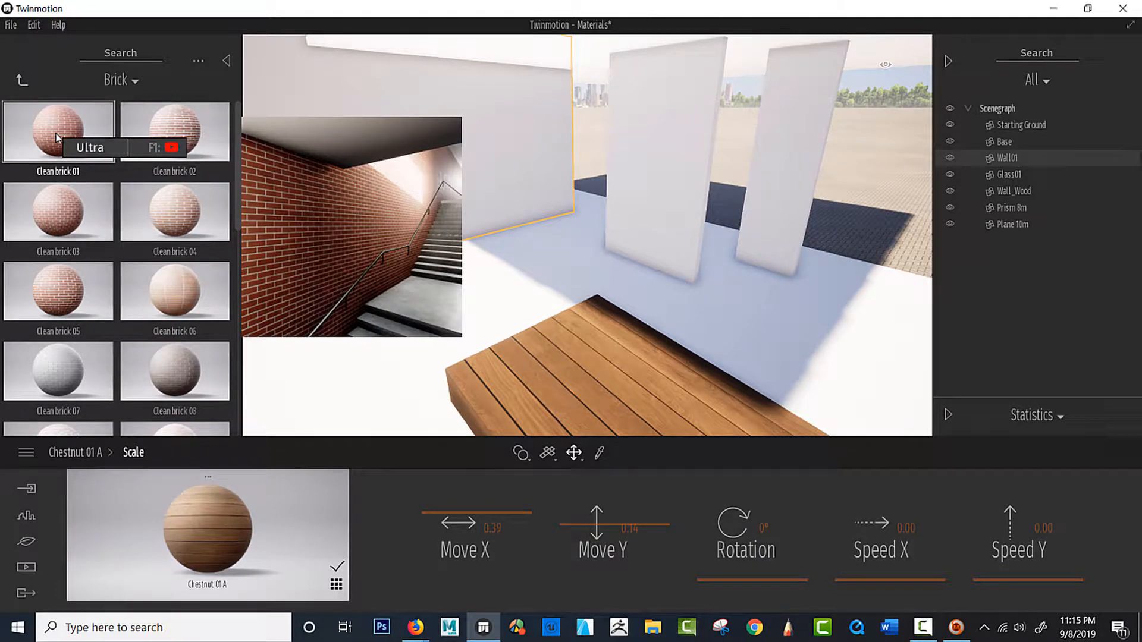
left_click_drag(52, 134, 398, 128)
scroll(382, 173, "down", 4)
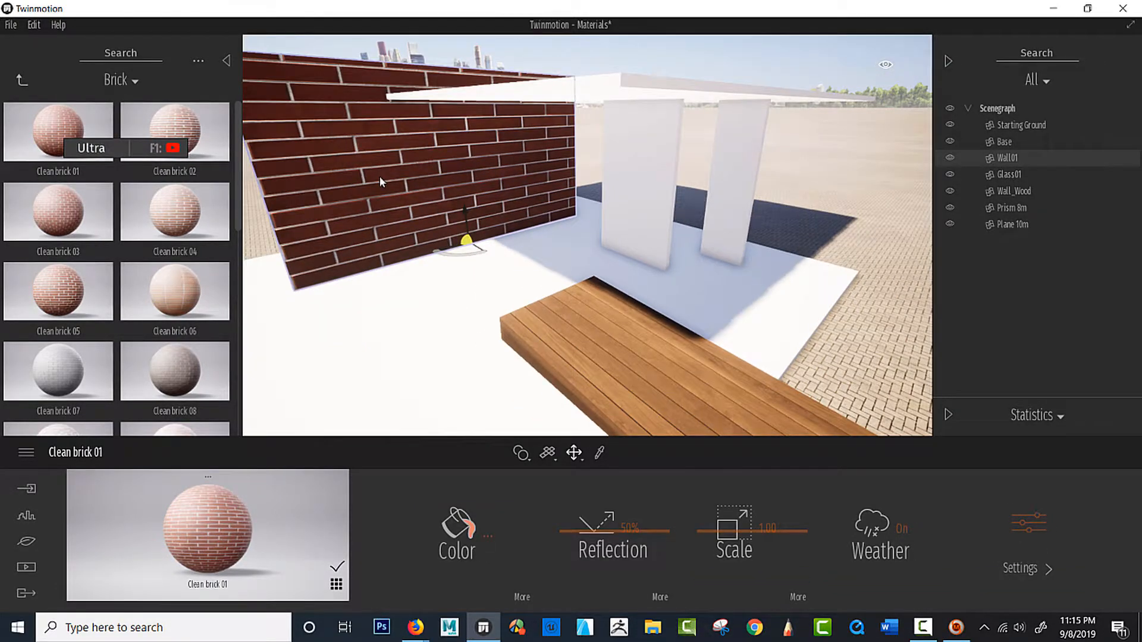
scroll(381, 176, "up", 3)
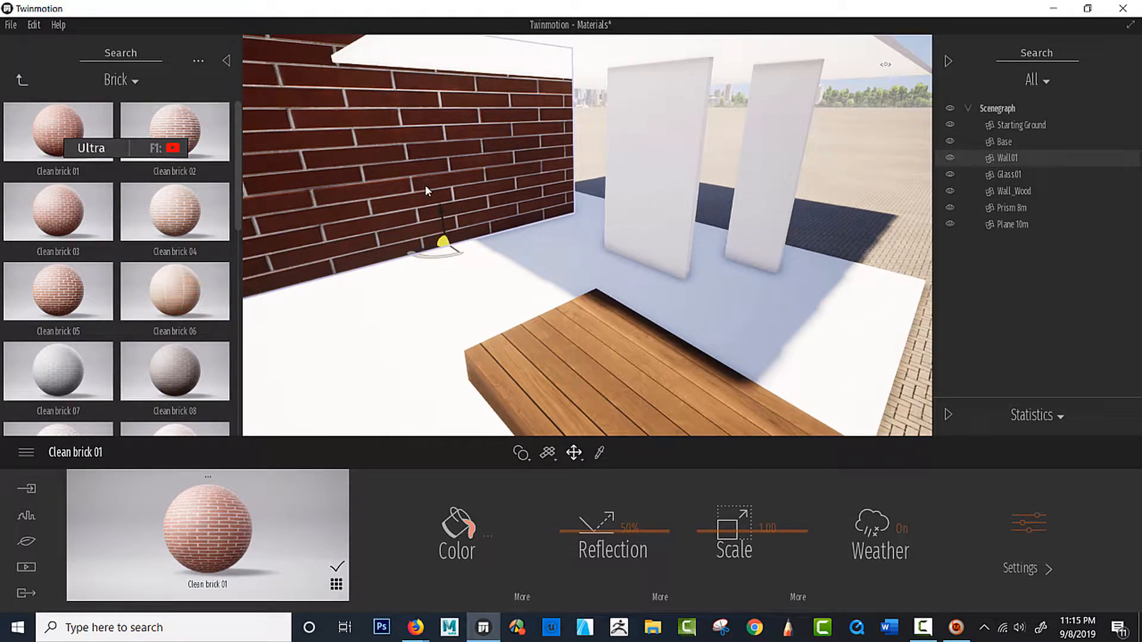
Step: Set the Clean brick 01 material's reflection to 0% and its scale to 0.52
left_click_drag(573, 531, 571, 603)
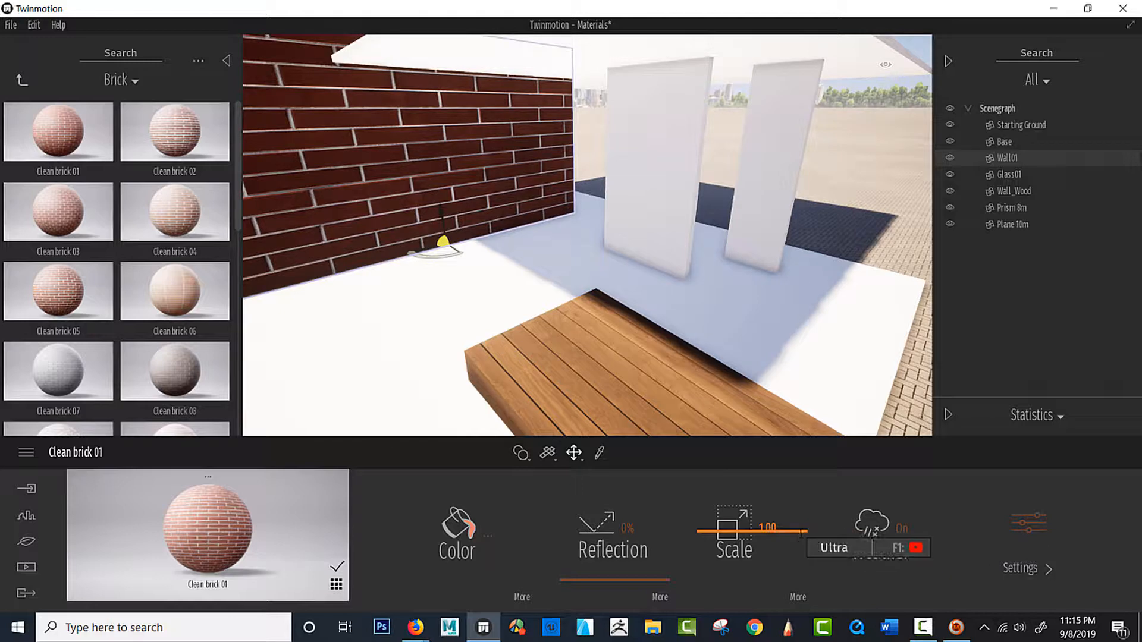
left_click_drag(768, 538, 725, 555)
scroll(477, 275, "down", 3)
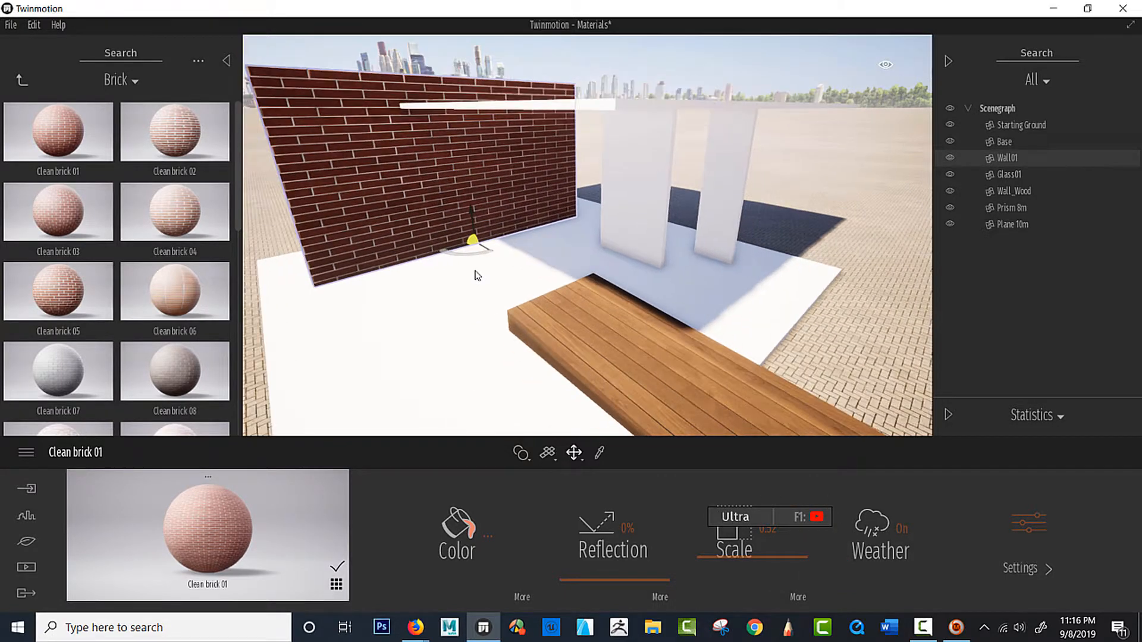
Step: Apply the Exposed aggregate concrete 01 material to the floor slab, Base
left_click(348, 326)
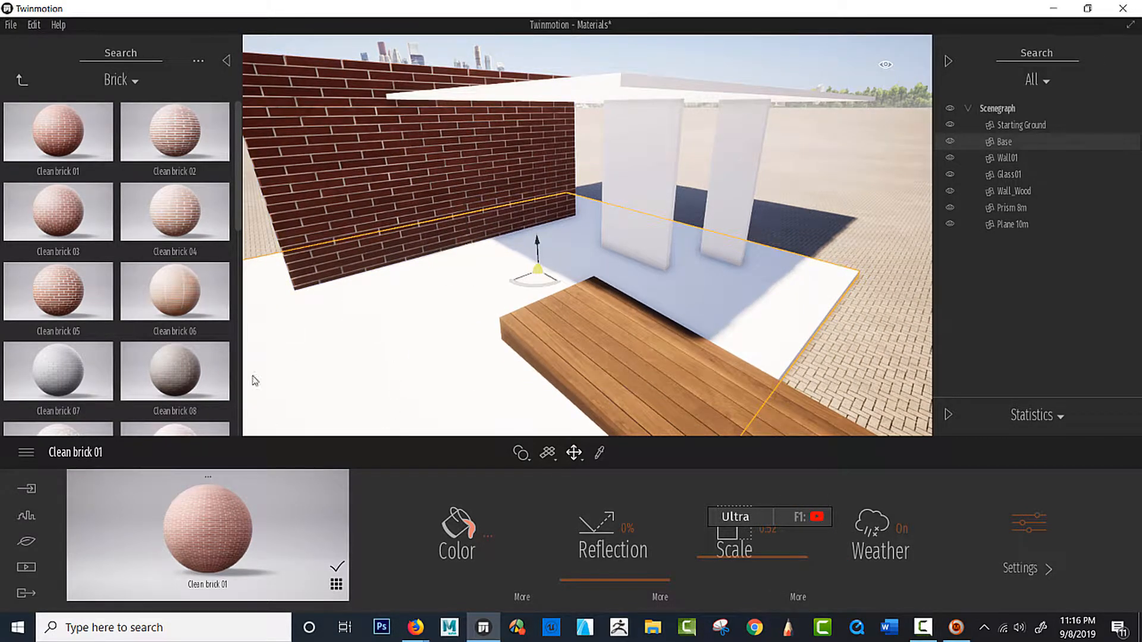
left_click(14, 81)
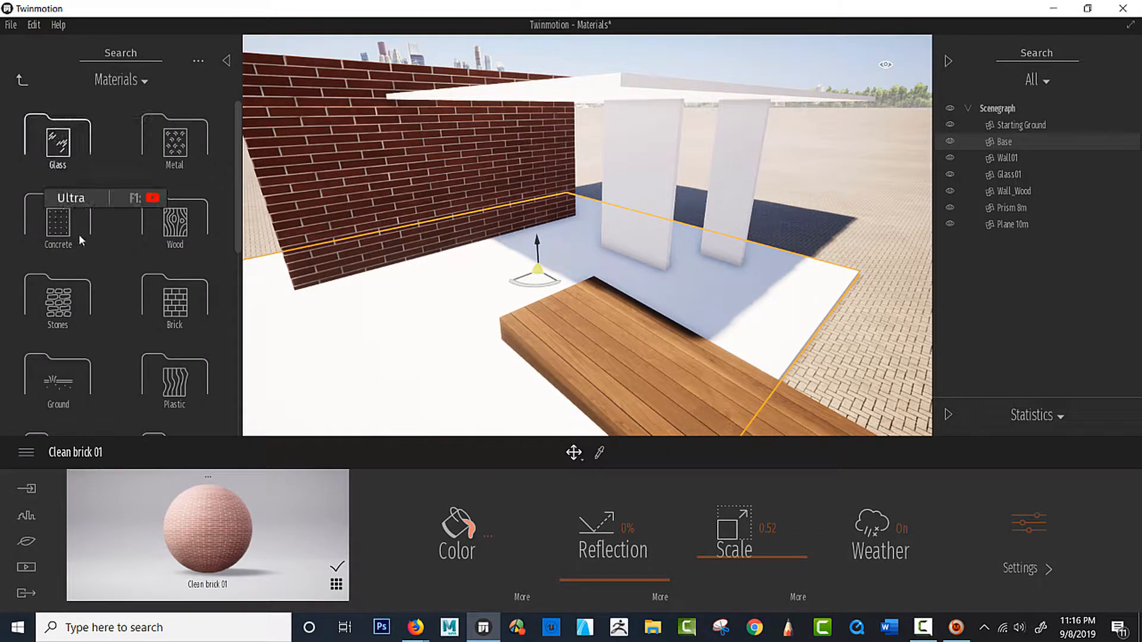
left_click(57, 226)
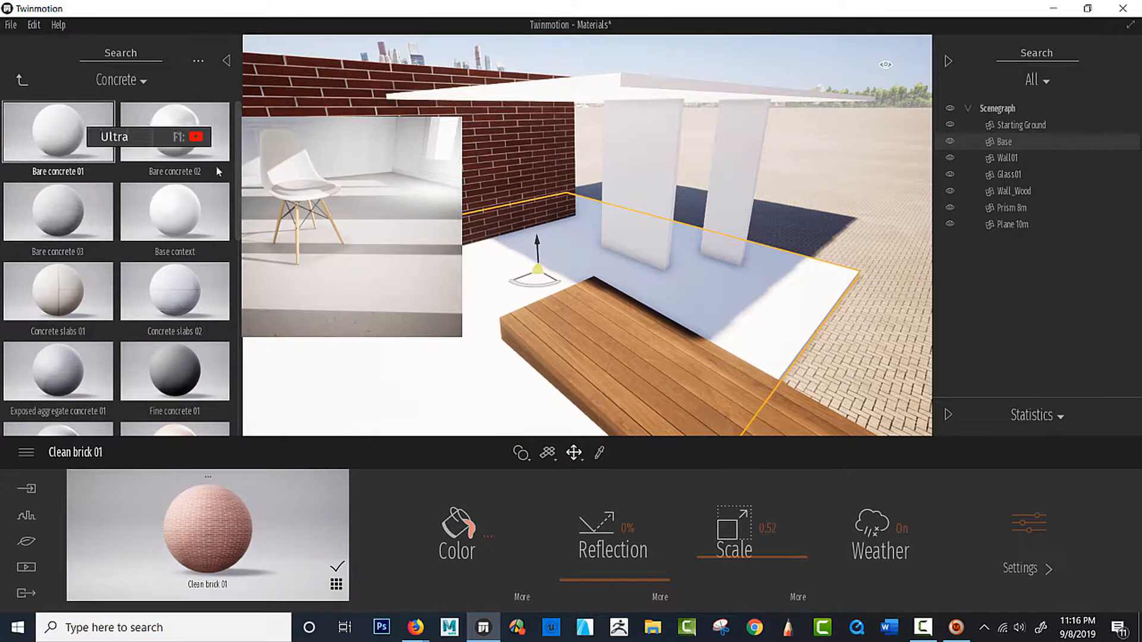
mouse_move(157, 135)
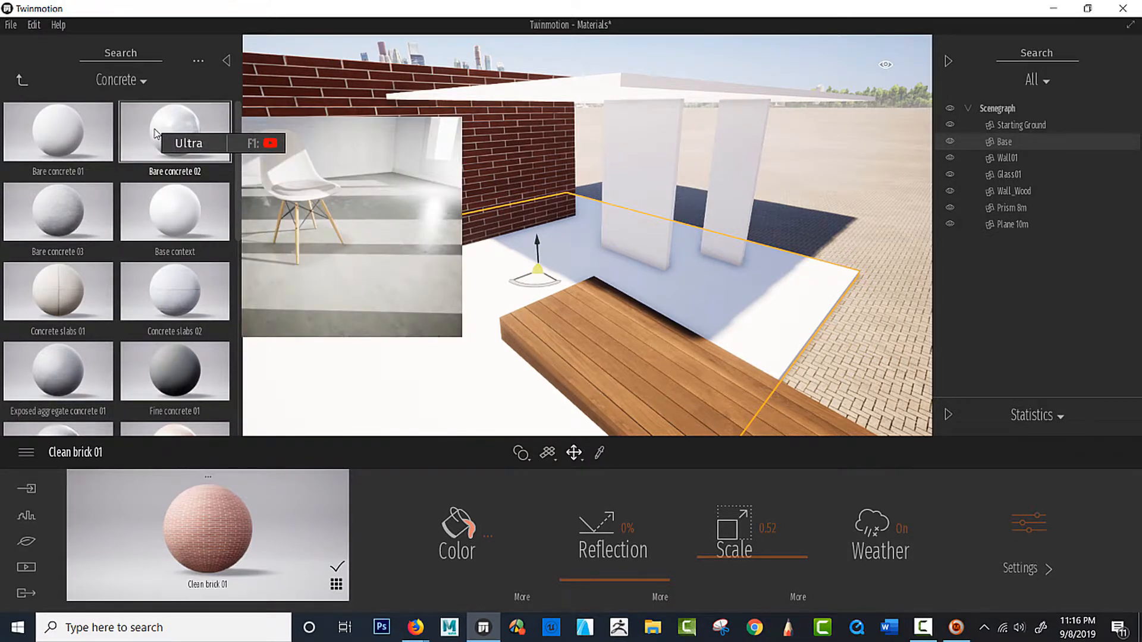
mouse_move(70, 288)
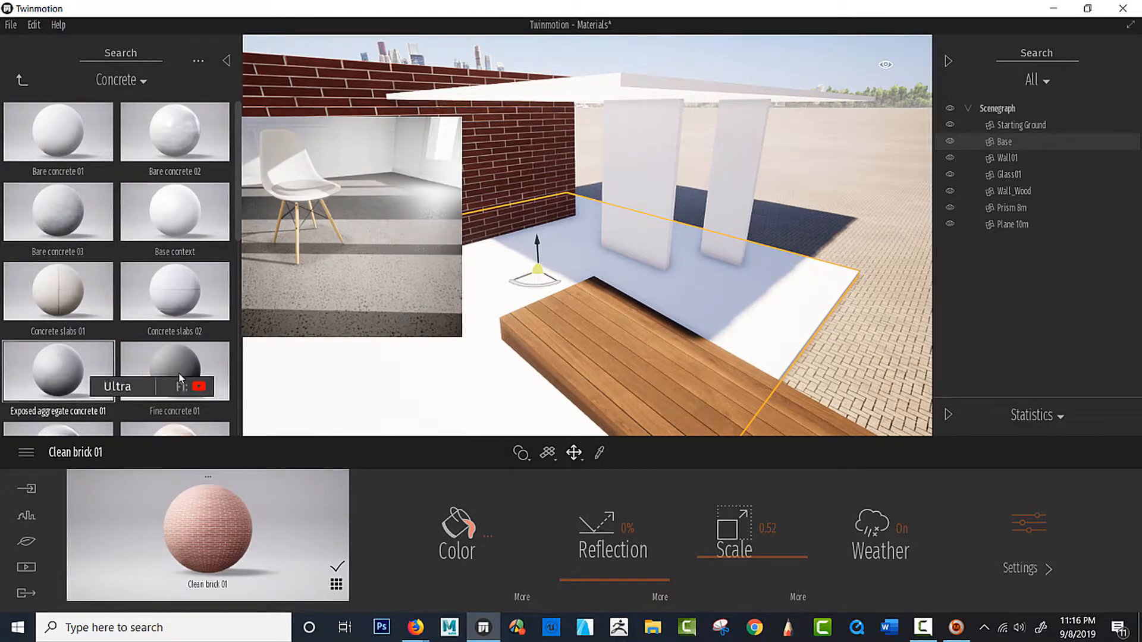
mouse_move(68, 374)
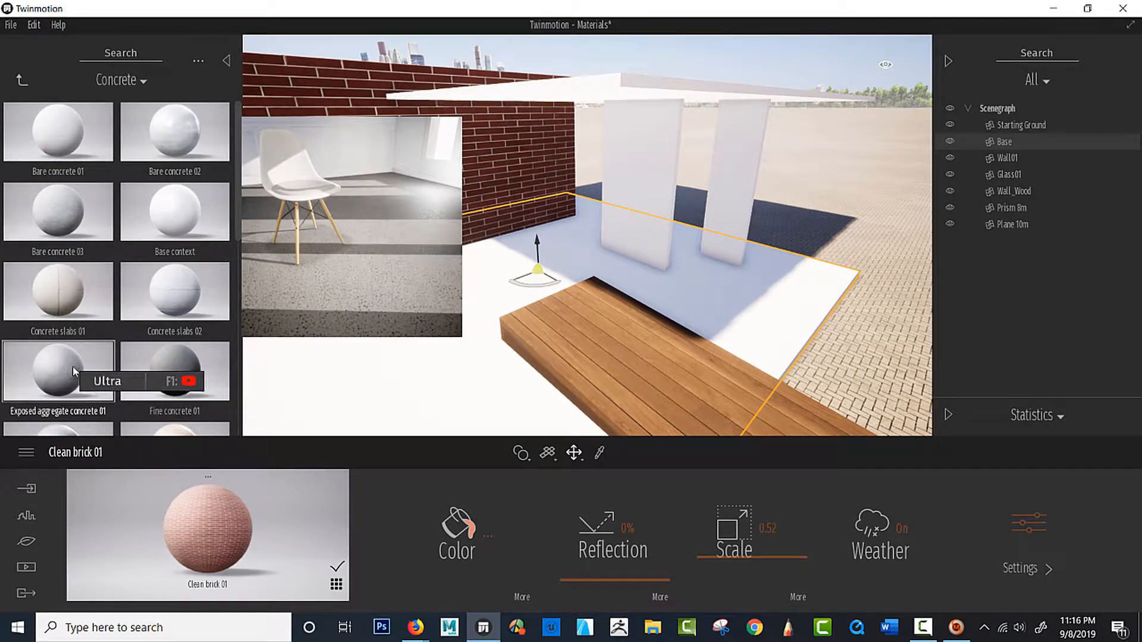
scroll(78, 371, "down", 2)
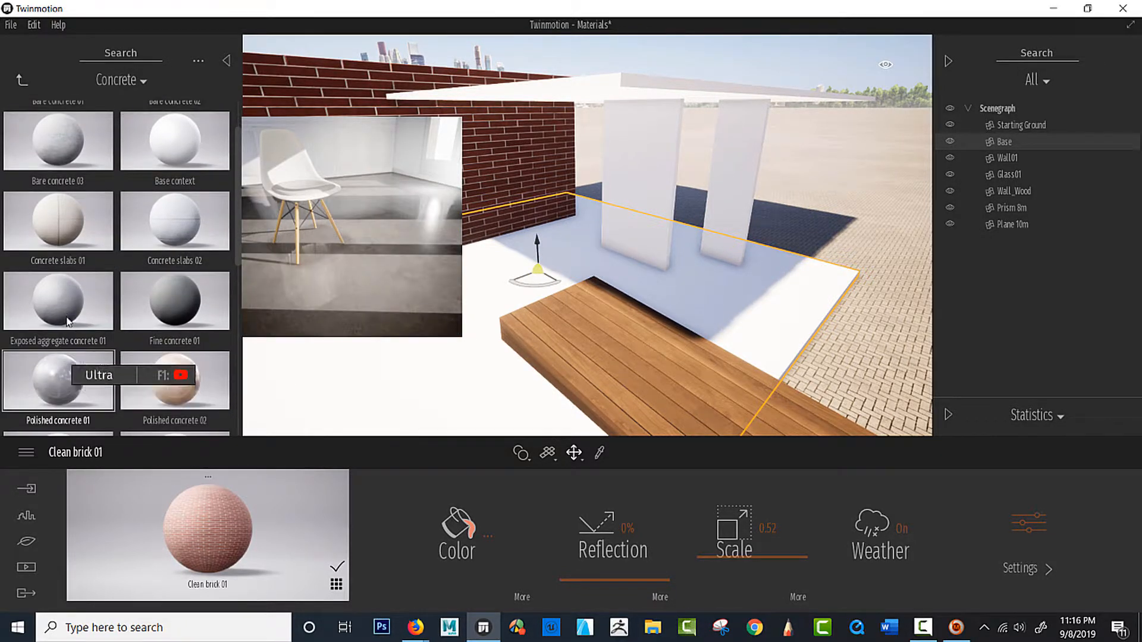
left_click_drag(68, 322, 366, 398)
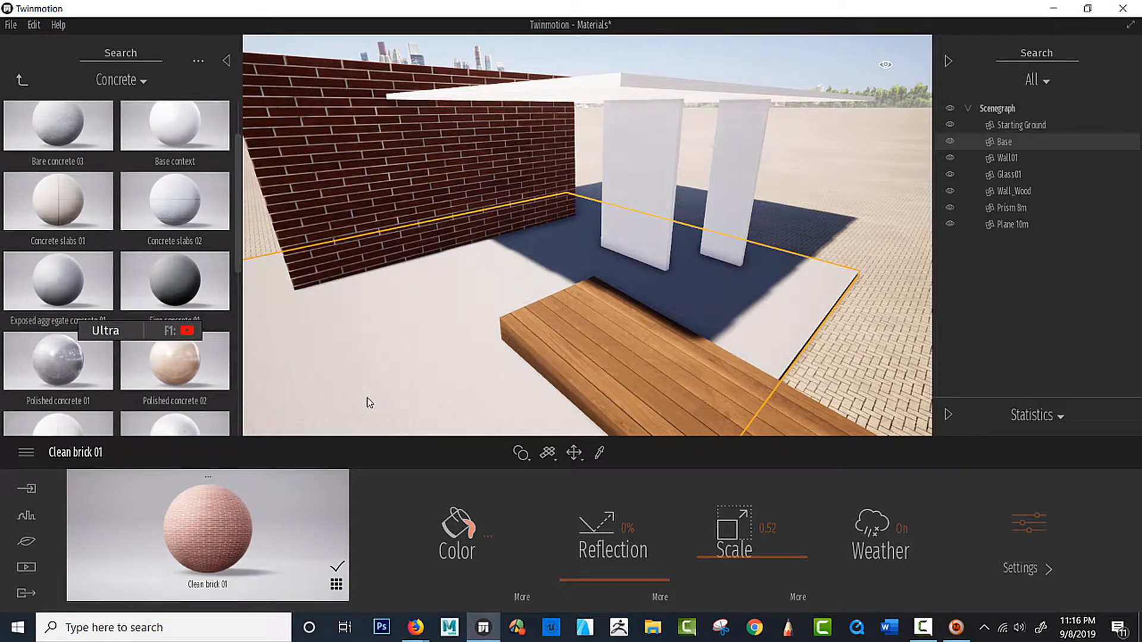
Step: Apply the Reflective glass material to the Glass01 panel and set its opacity to 74% and metallicness to 73%
left_click(657, 155)
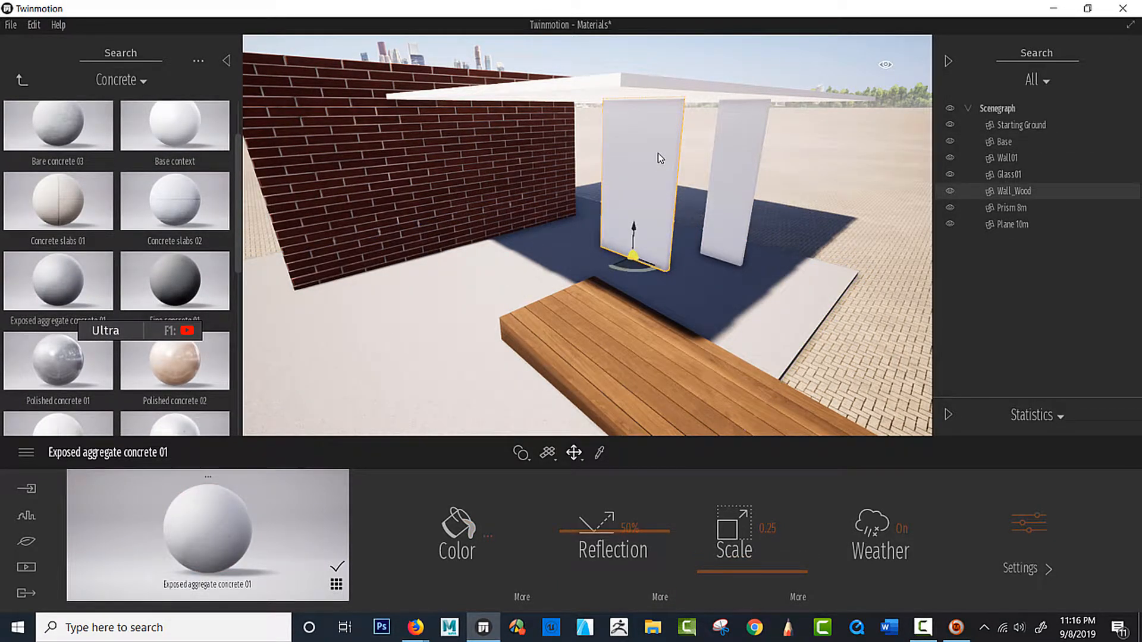
left_click(742, 130)
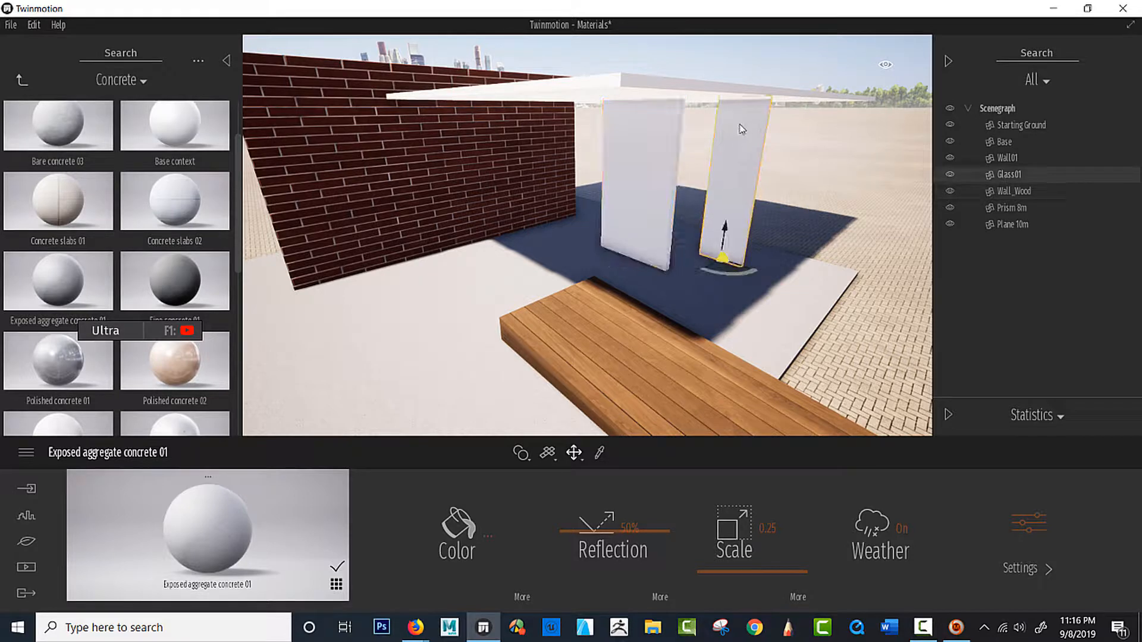
left_click(19, 81)
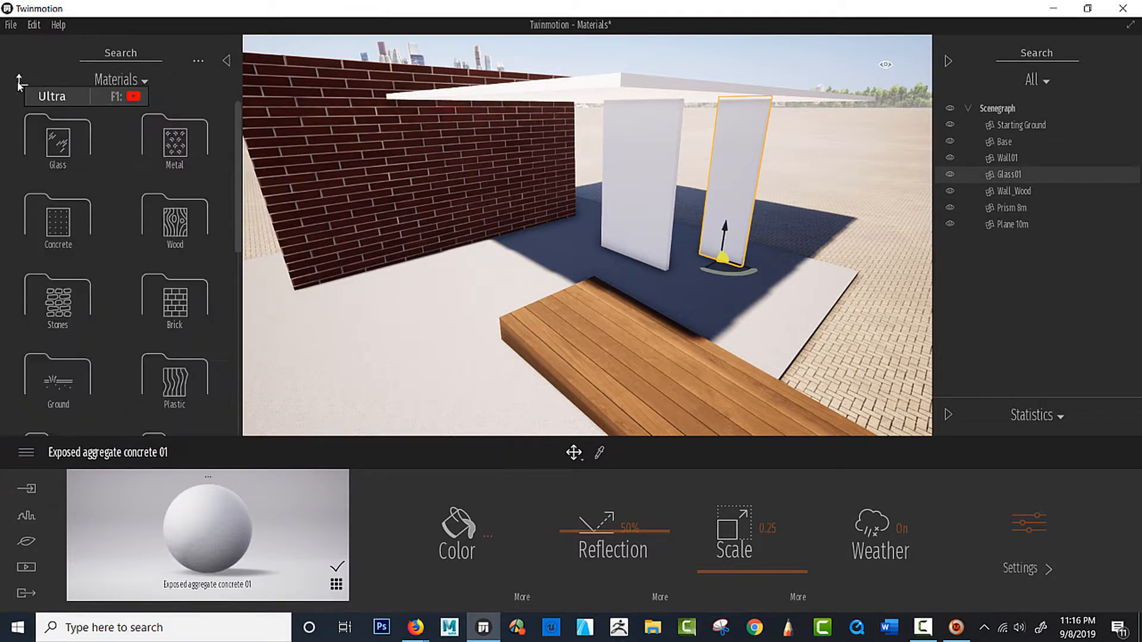
left_click(59, 143)
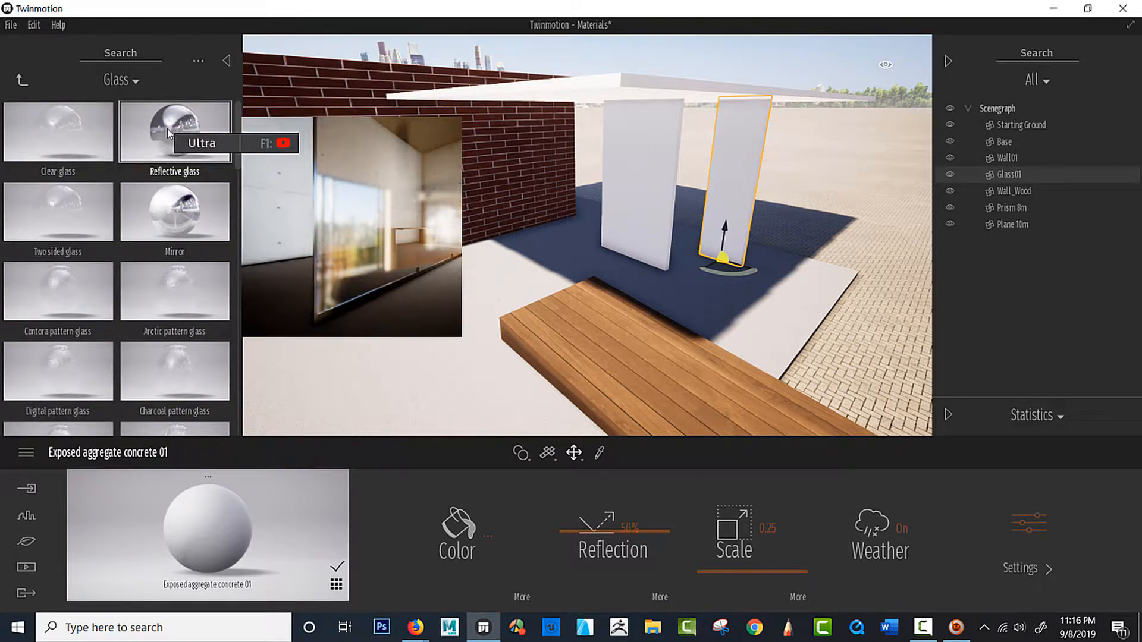
left_click_drag(169, 134, 723, 199)
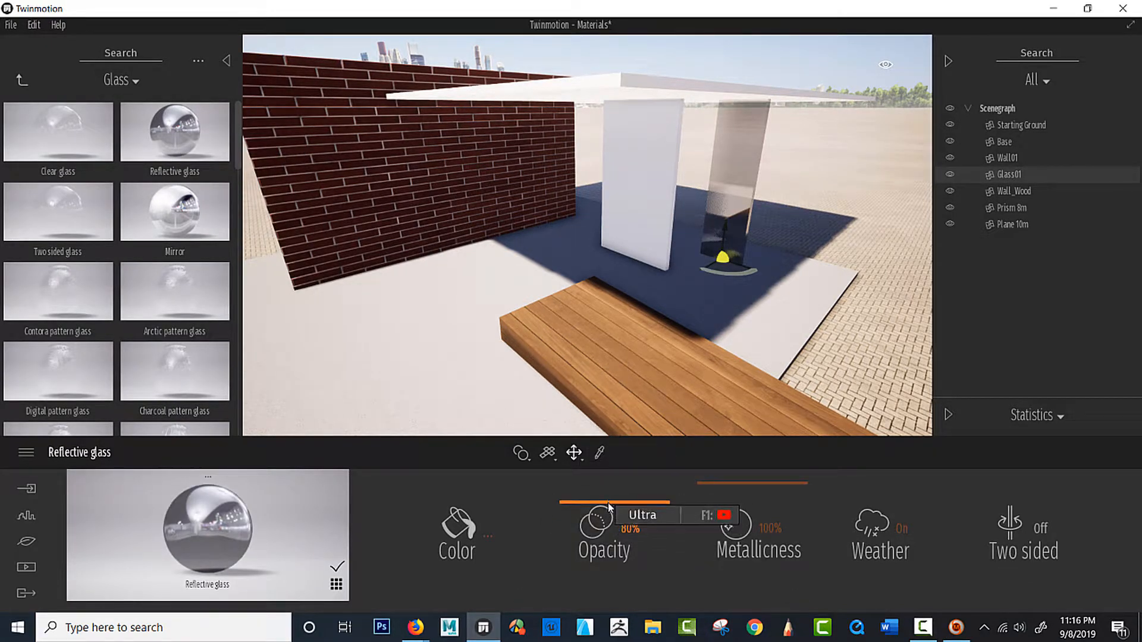
left_click_drag(608, 506, 684, 528)
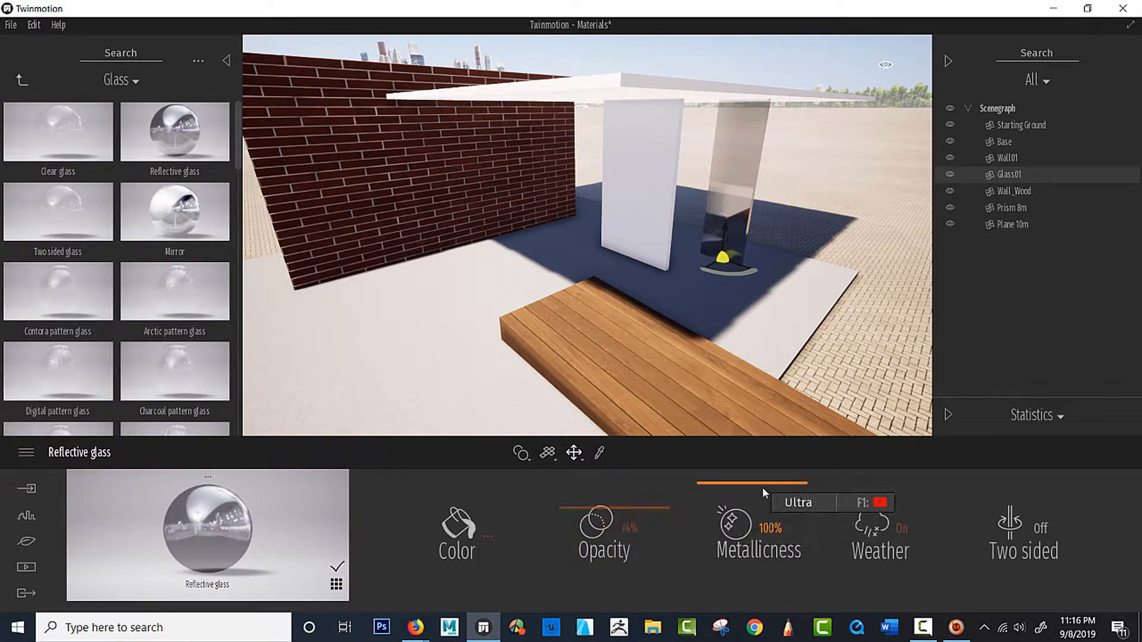
mouse_move(762, 486)
left_mouse_down()
mouse_move(765, 541)
mouse_move(767, 493)
left_mouse_up()
Step: Apply the Office sticker glass material to the Glass01 panel, with scale 1.86 and opacity 77%
mouse_move(164, 331)
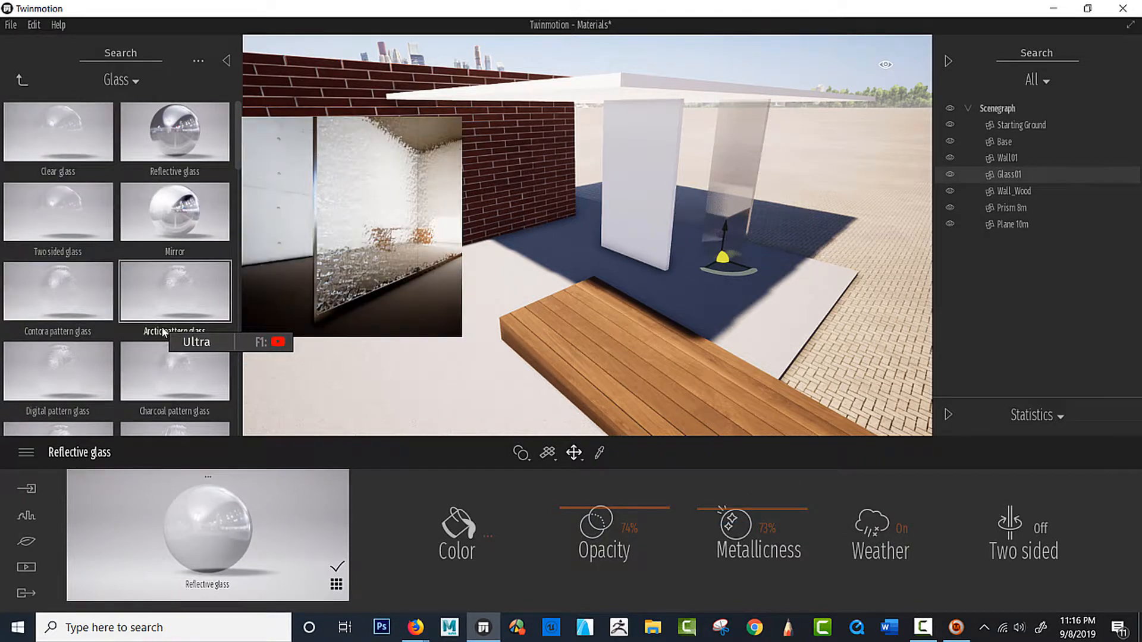
scroll(160, 332, "down", 5)
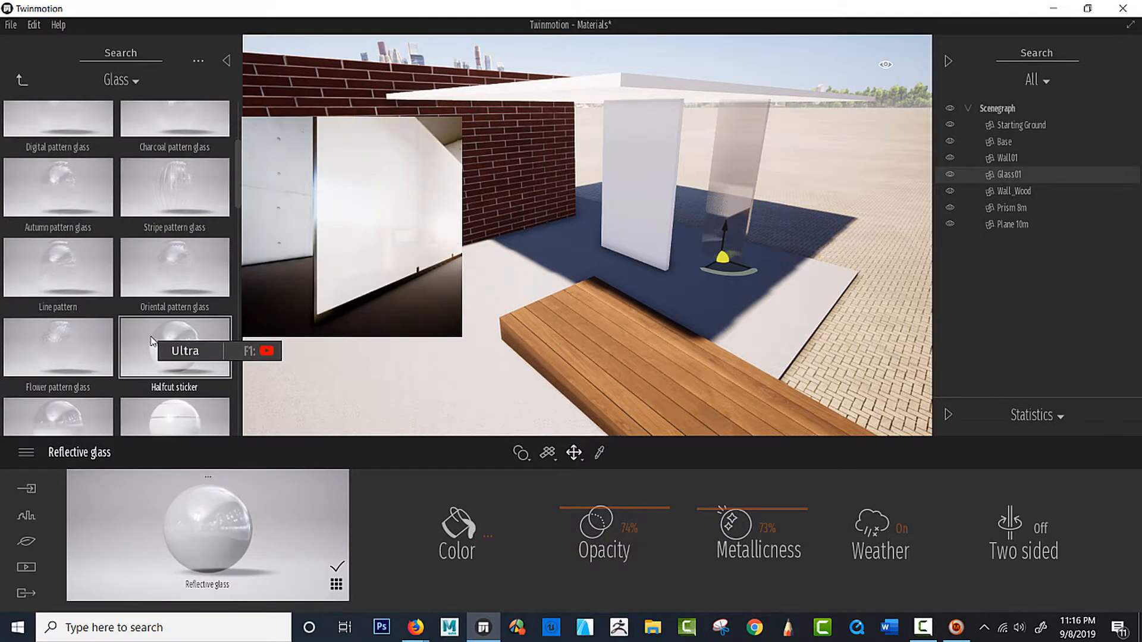
scroll(153, 340, "down", 1)
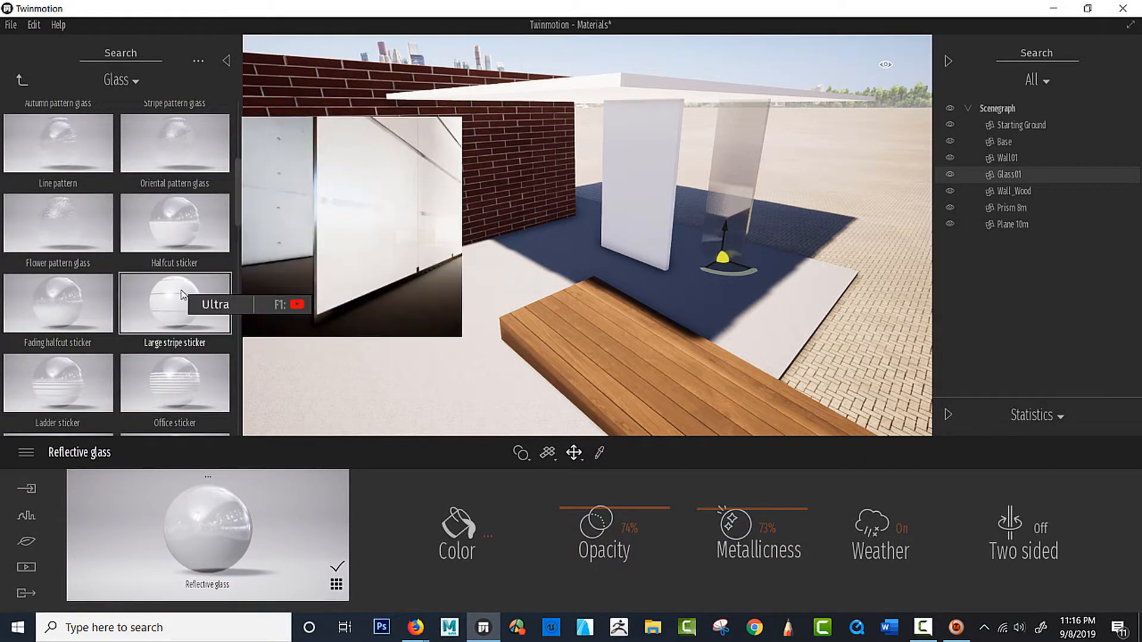
left_click_drag(190, 371, 737, 180)
mouse_move(161, 385)
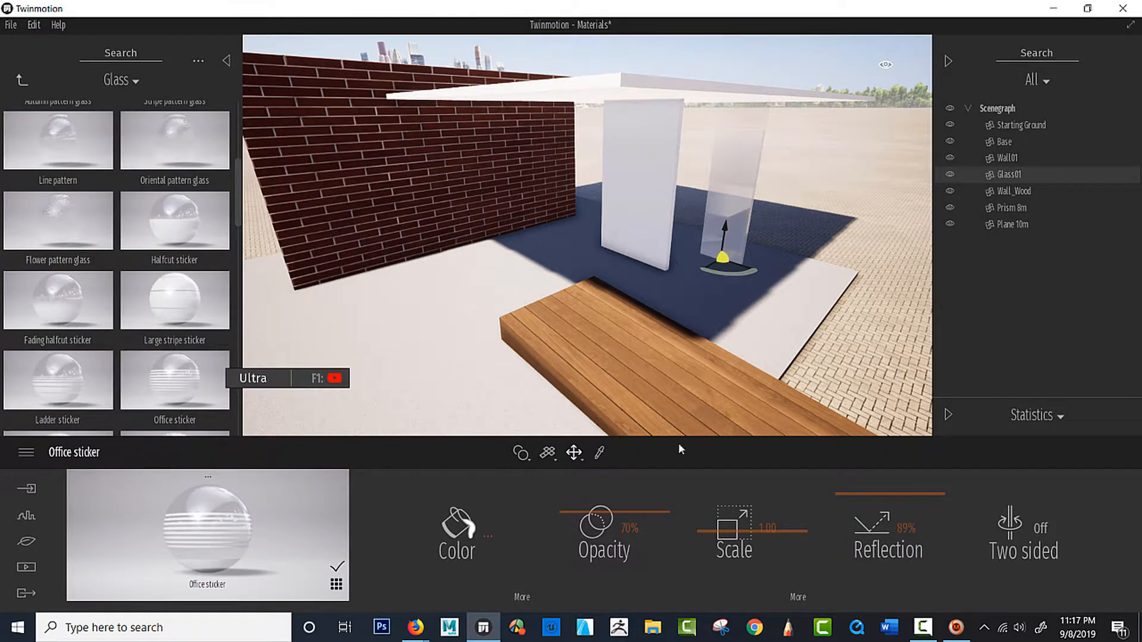
mouse_move(718, 533)
left_mouse_down()
mouse_move(719, 549)
mouse_move(726, 527)
left_mouse_up()
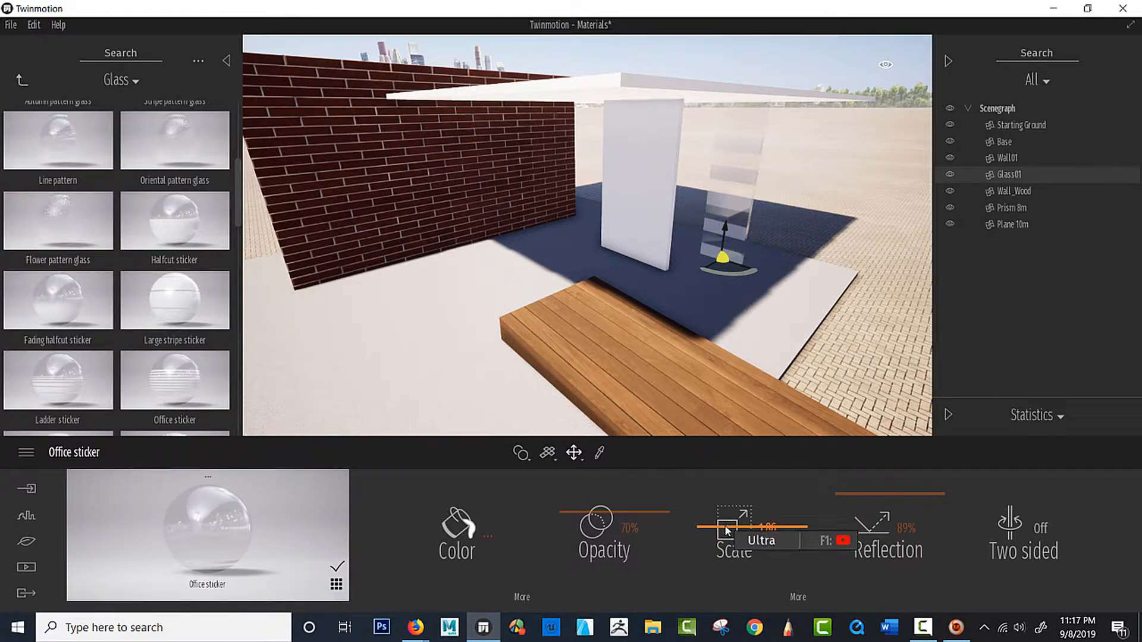
mouse_move(647, 513)
left_mouse_down()
mouse_move(646, 533)
mouse_move(647, 499)
left_mouse_up()
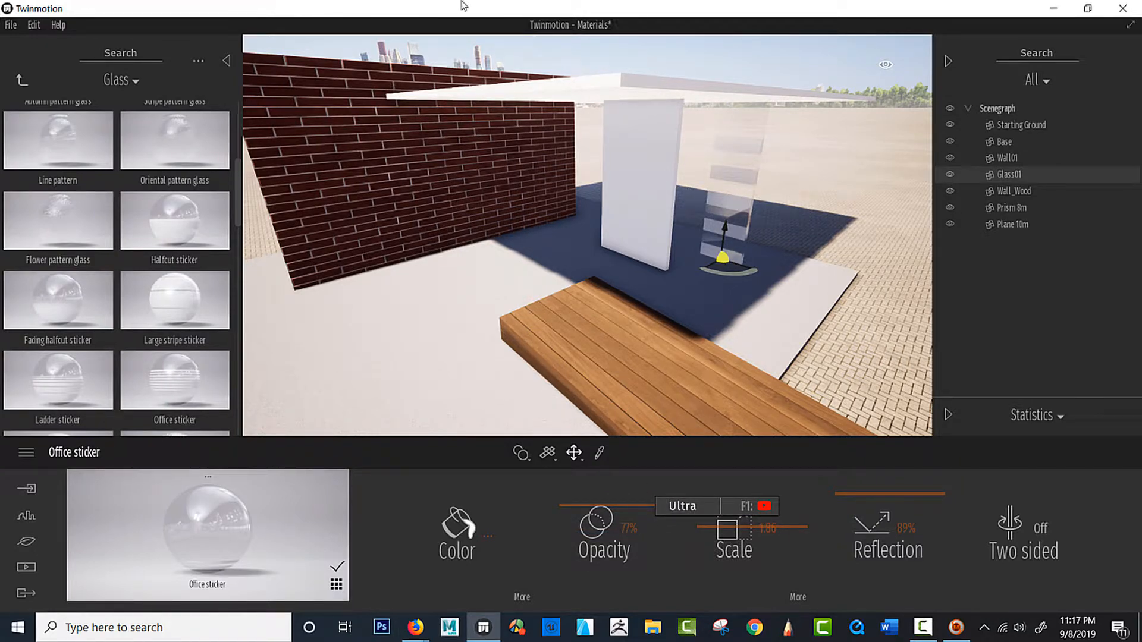
Step: Apply the Cement tiles 5 material to the Wall_Wood panel
left_click(657, 154)
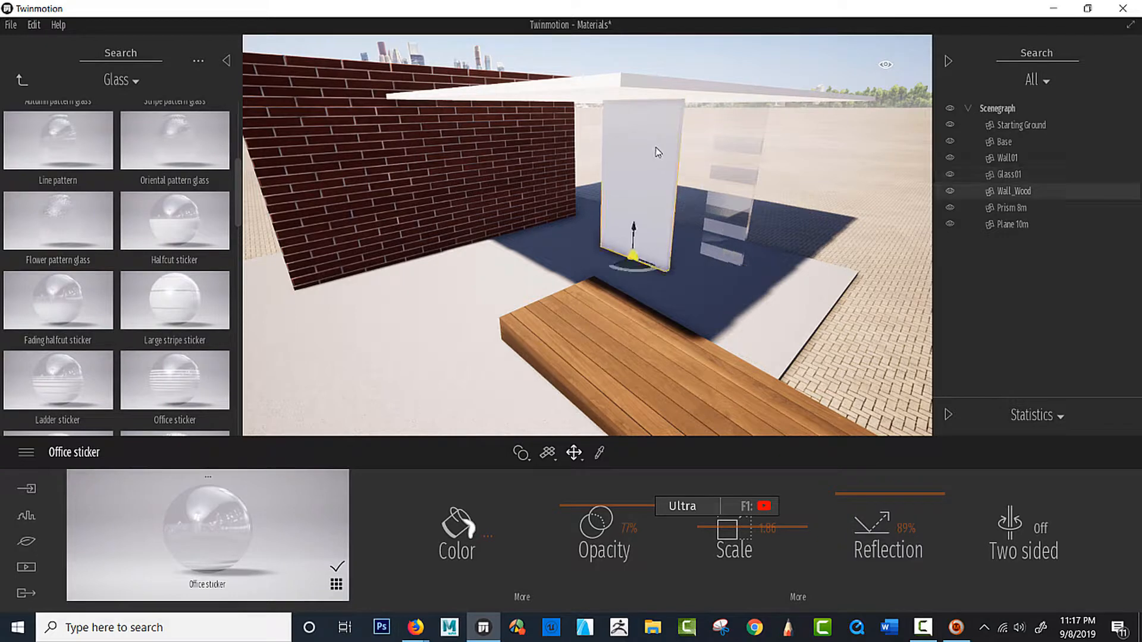
left_click(18, 79)
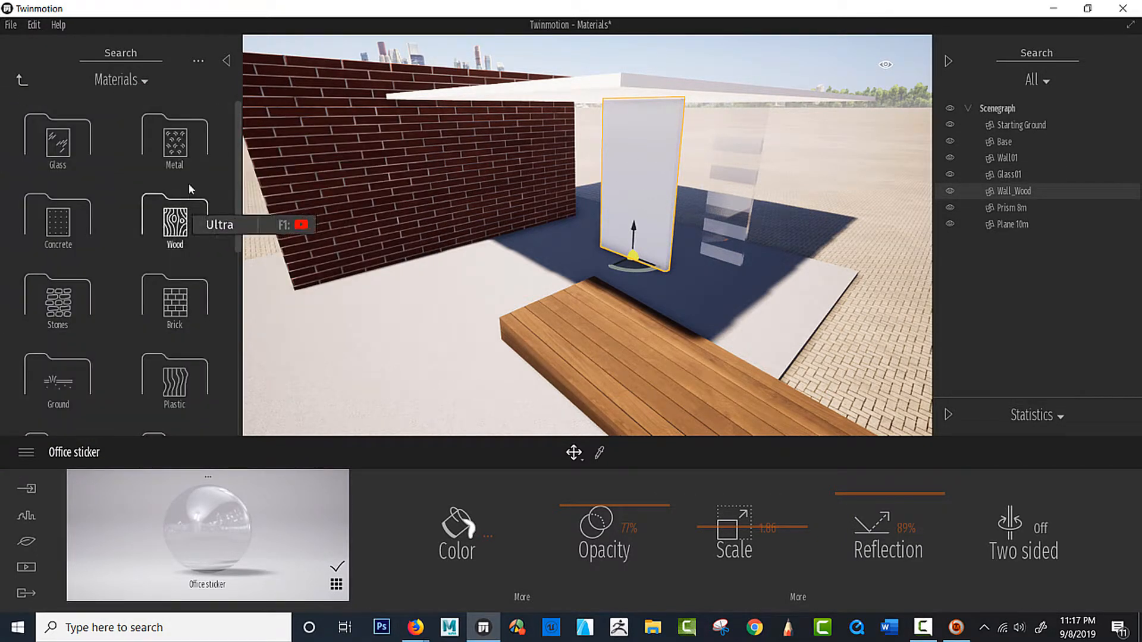
scroll(188, 262, "down", 1)
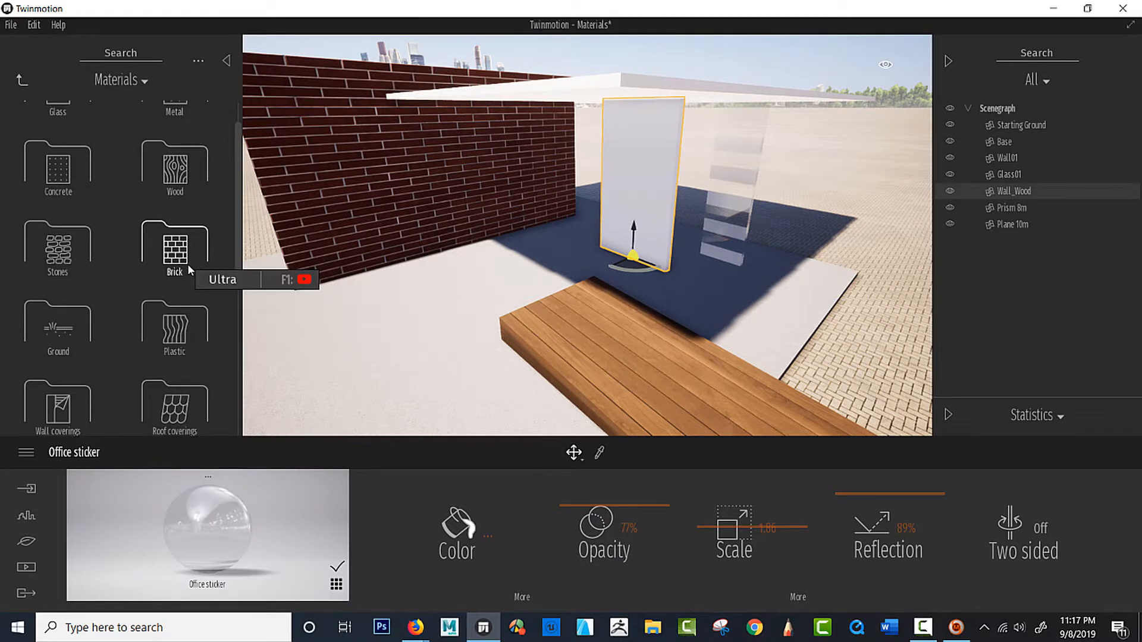
scroll(188, 263, "down", 2)
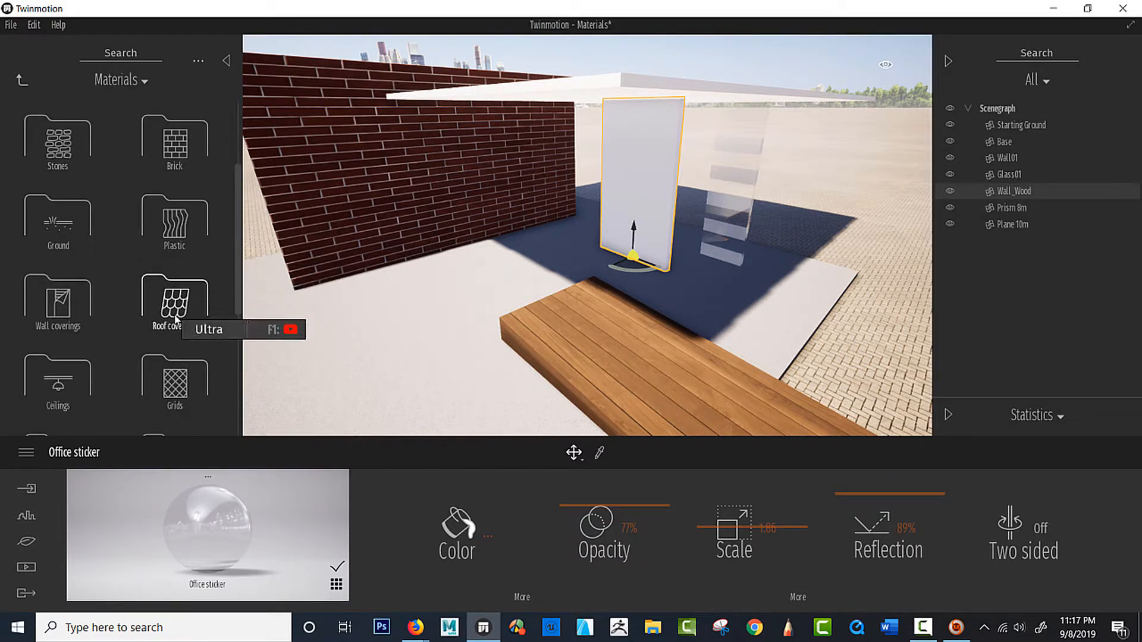
scroll(185, 309, "down", 2)
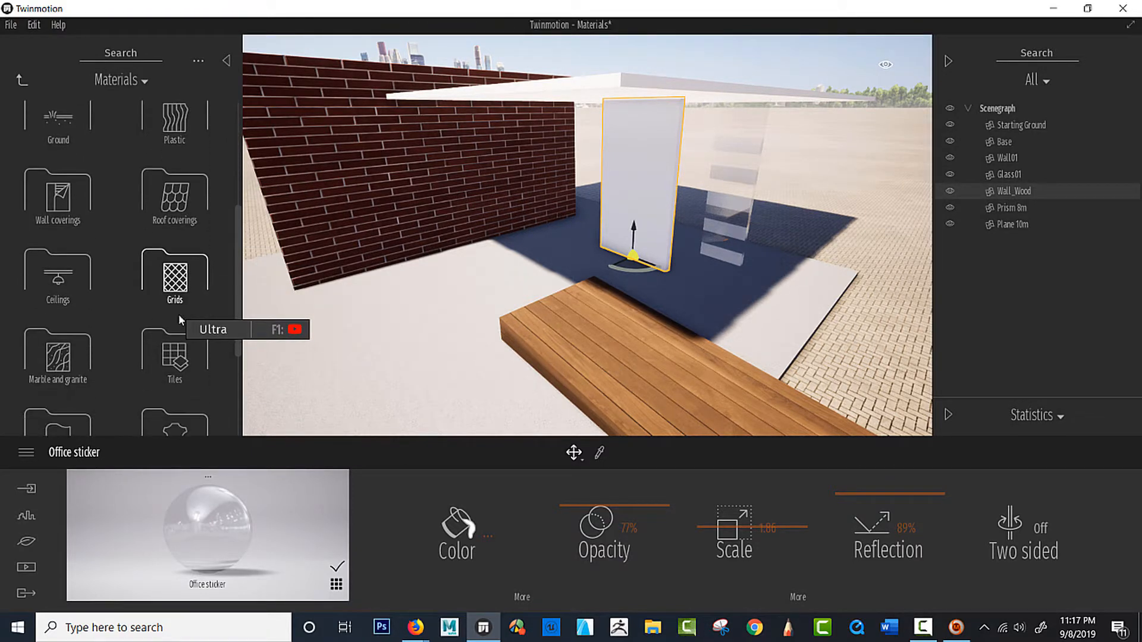
left_click(170, 354)
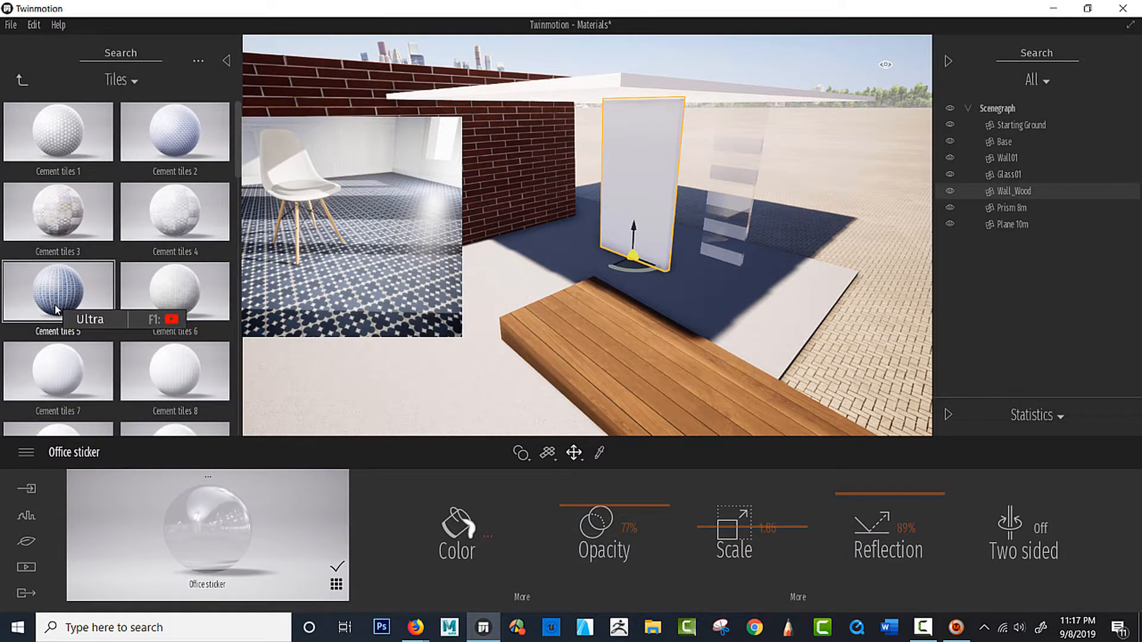
left_click_drag(56, 302, 631, 233)
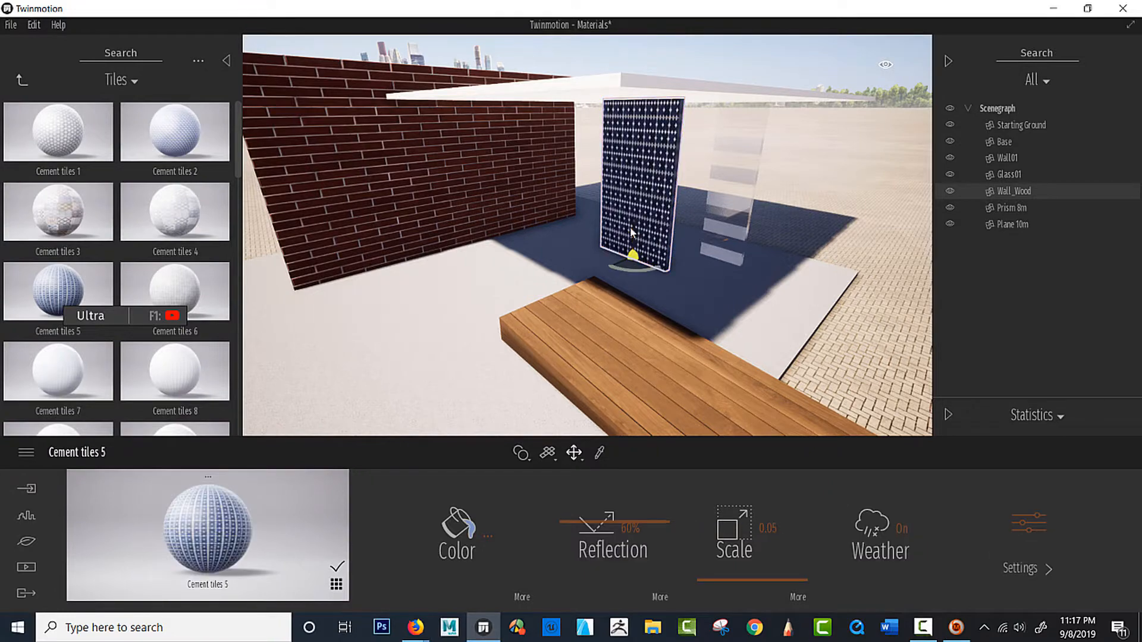
Step: Apply the Aluminium siding 03 metal material to the roof plane, Plane 10m
middle_click_drag(515, 233, 513, 172, "shift")
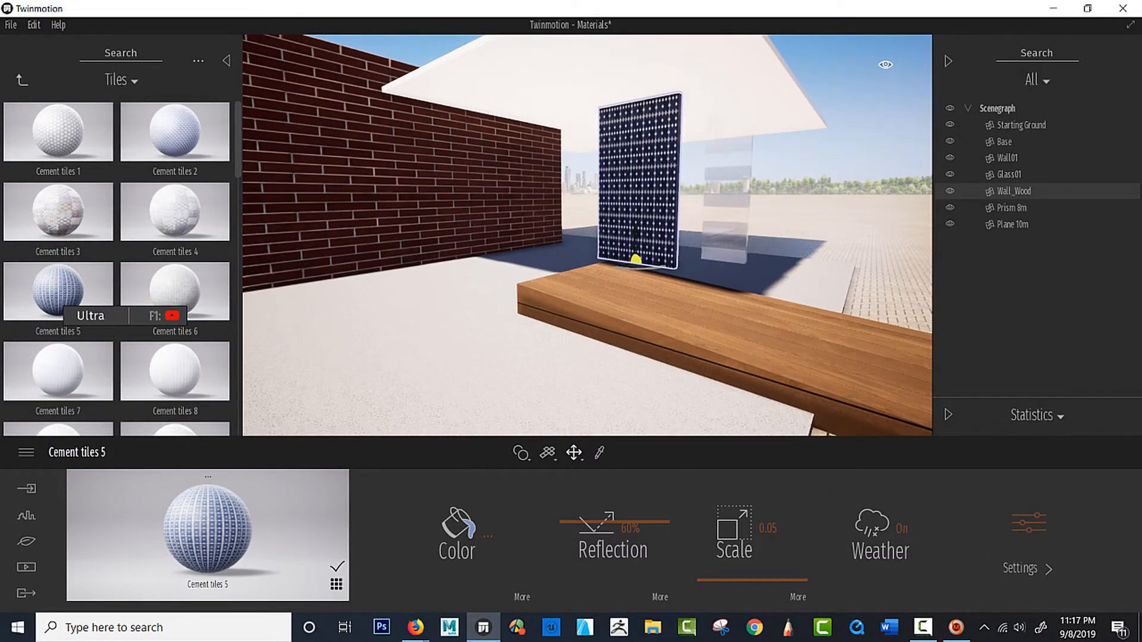
left_click(441, 75)
left_click(22, 79)
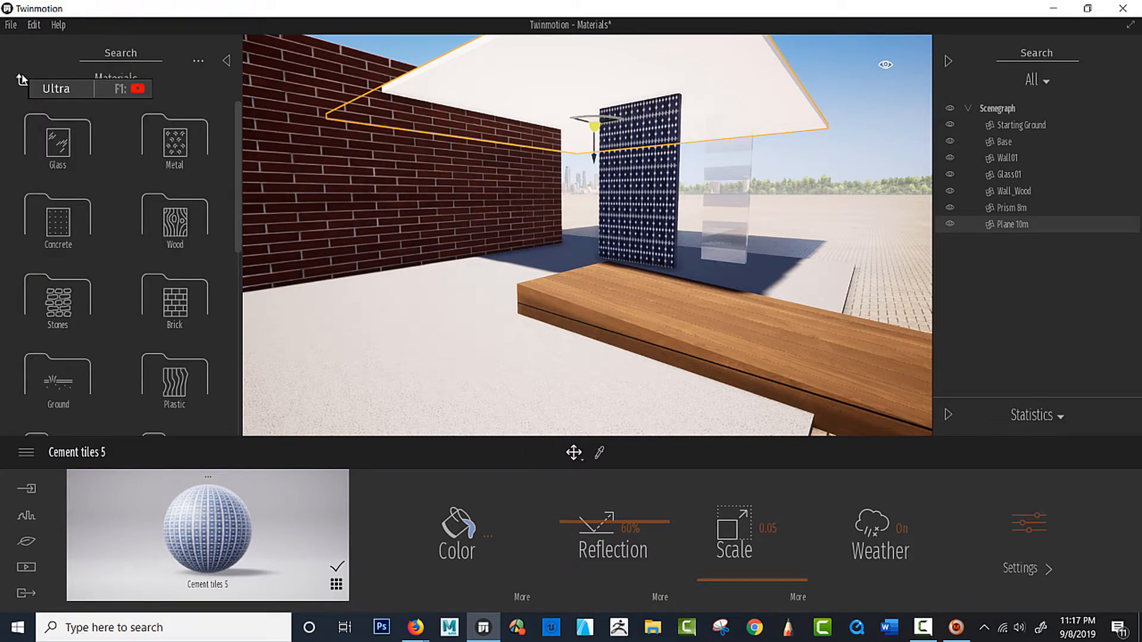
scroll(153, 349, "down", 3)
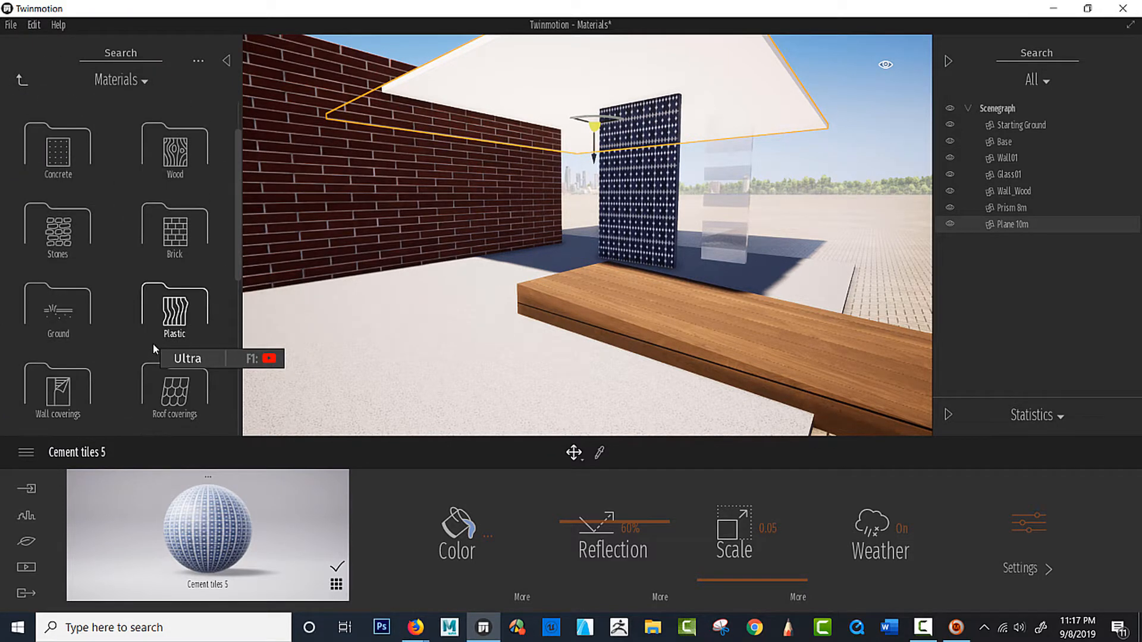
scroll(154, 347, "down", 3)
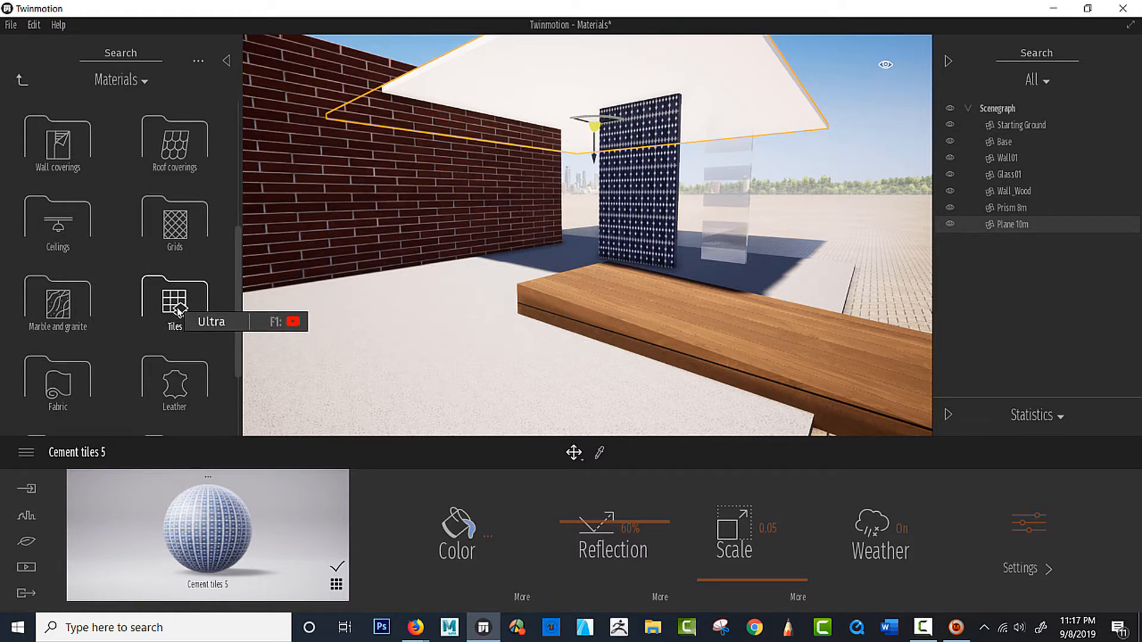
scroll(178, 311, "down", 3)
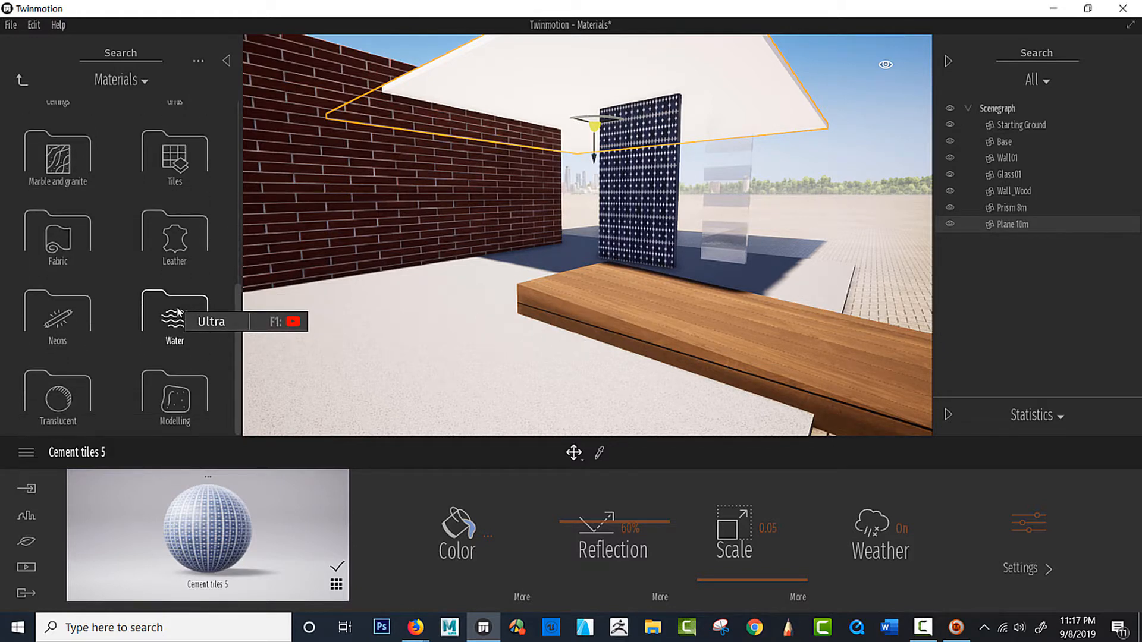
scroll(179, 308, "up", 2)
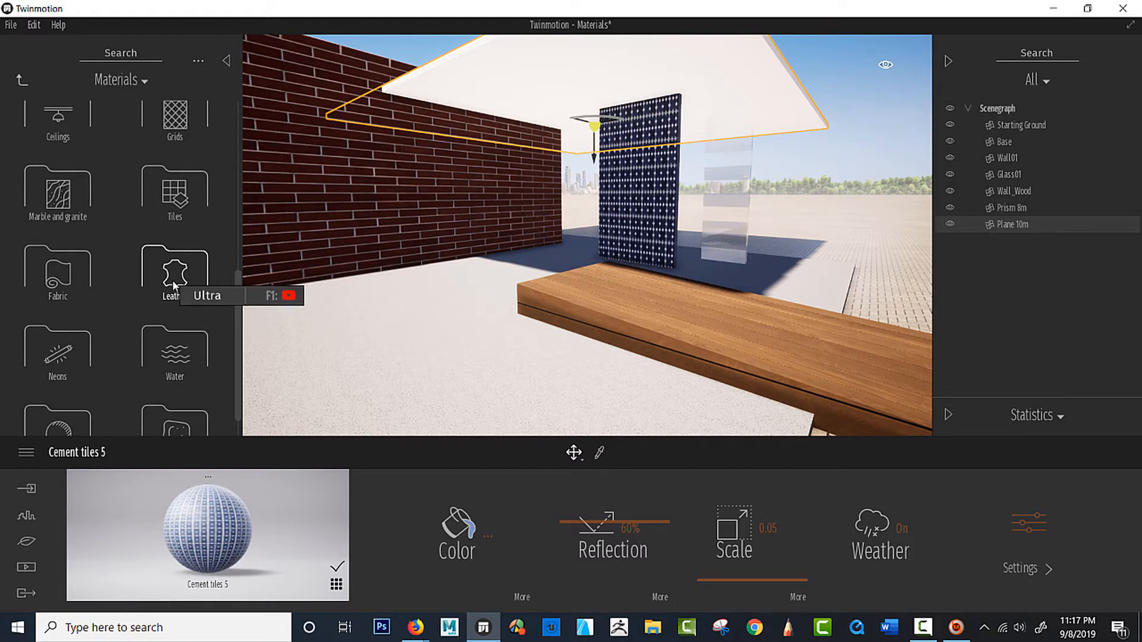
left_click(173, 187)
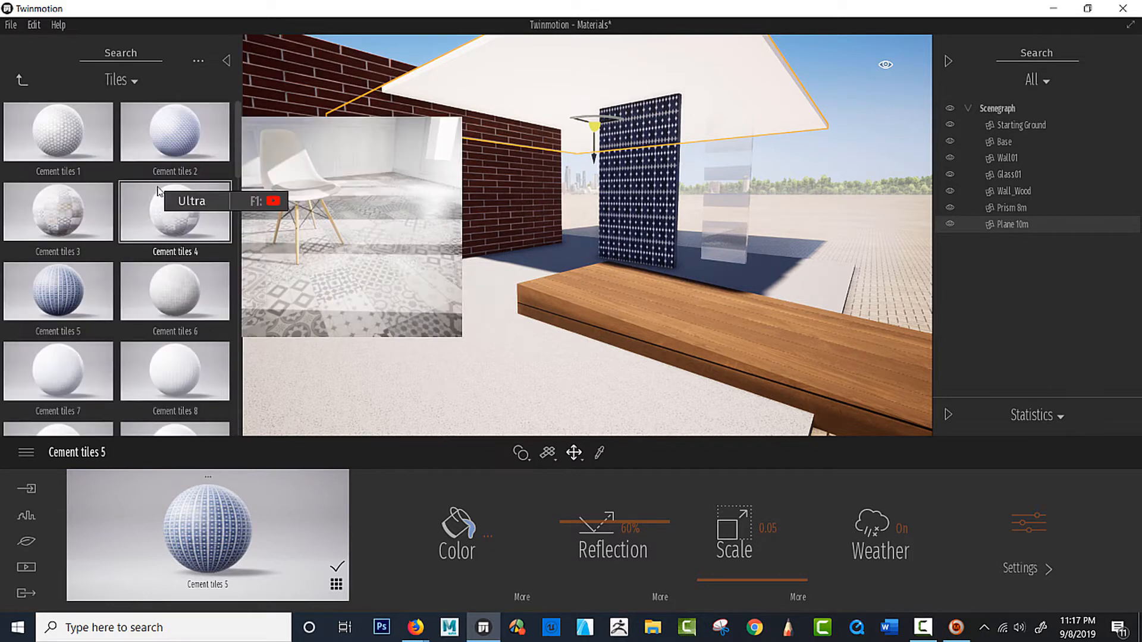
left_click(19, 76)
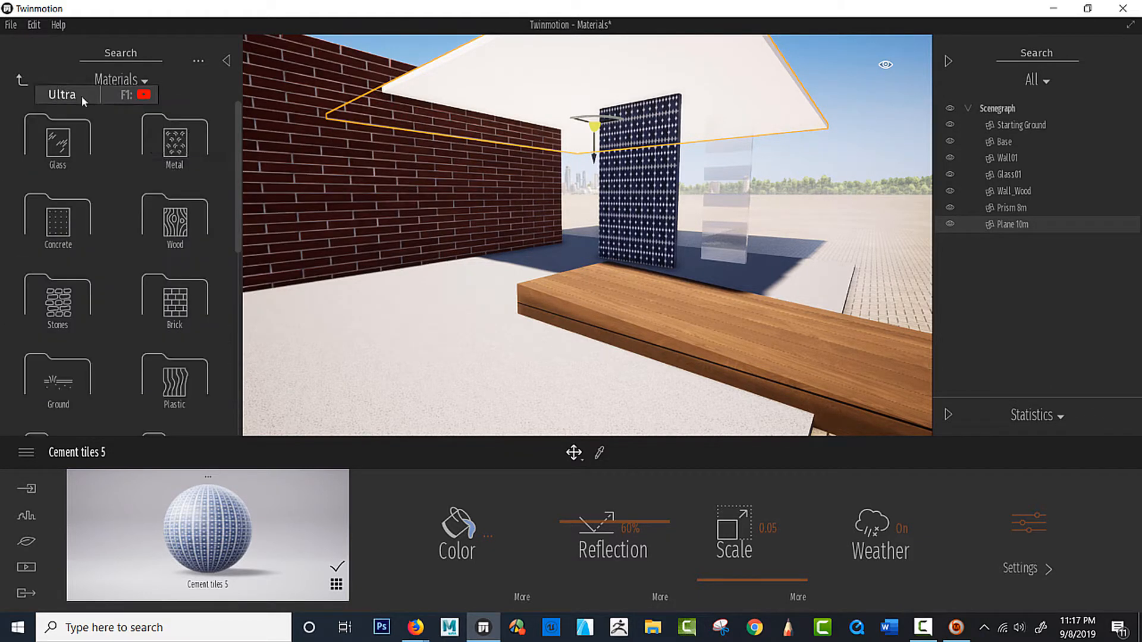
left_click(174, 143)
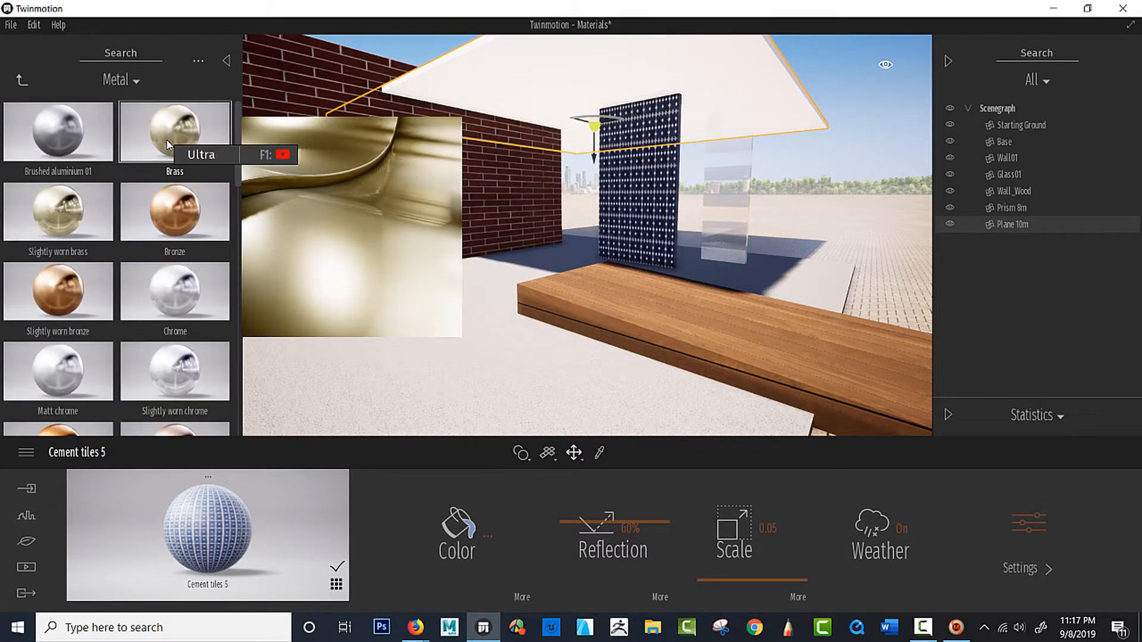
scroll(172, 303, "down", 8)
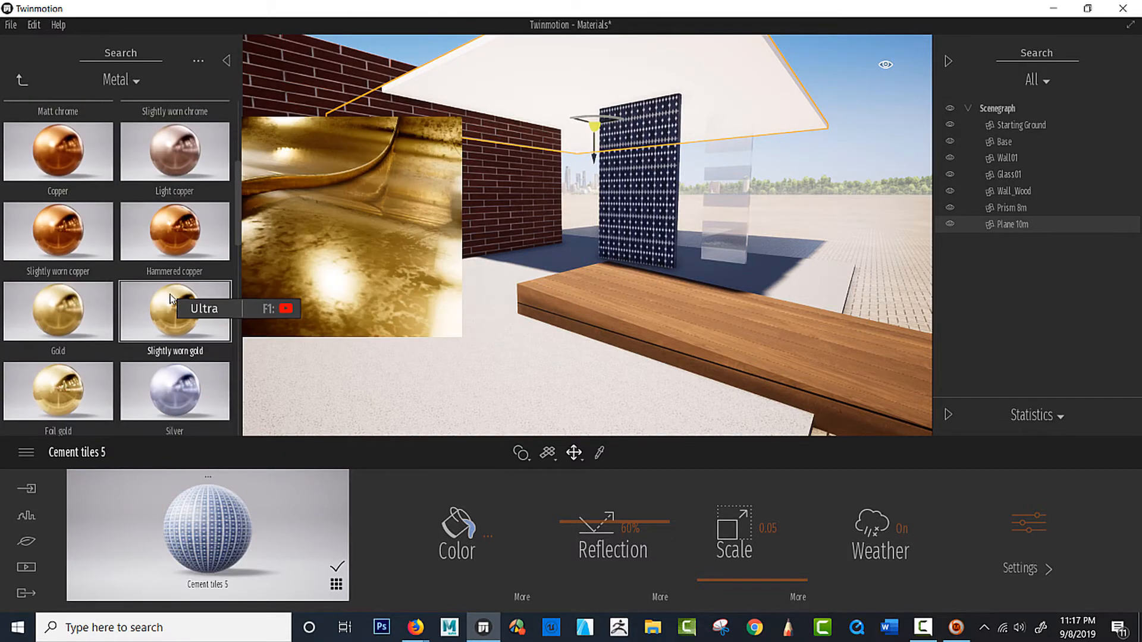
scroll(168, 320, "down", 3)
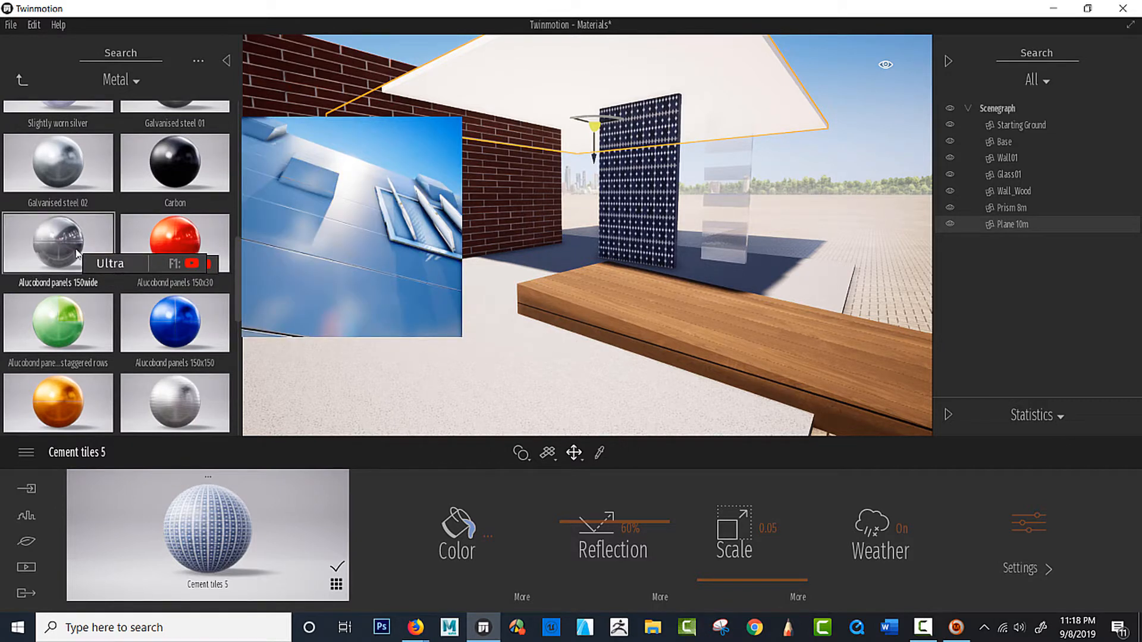
scroll(75, 256, "down", 2)
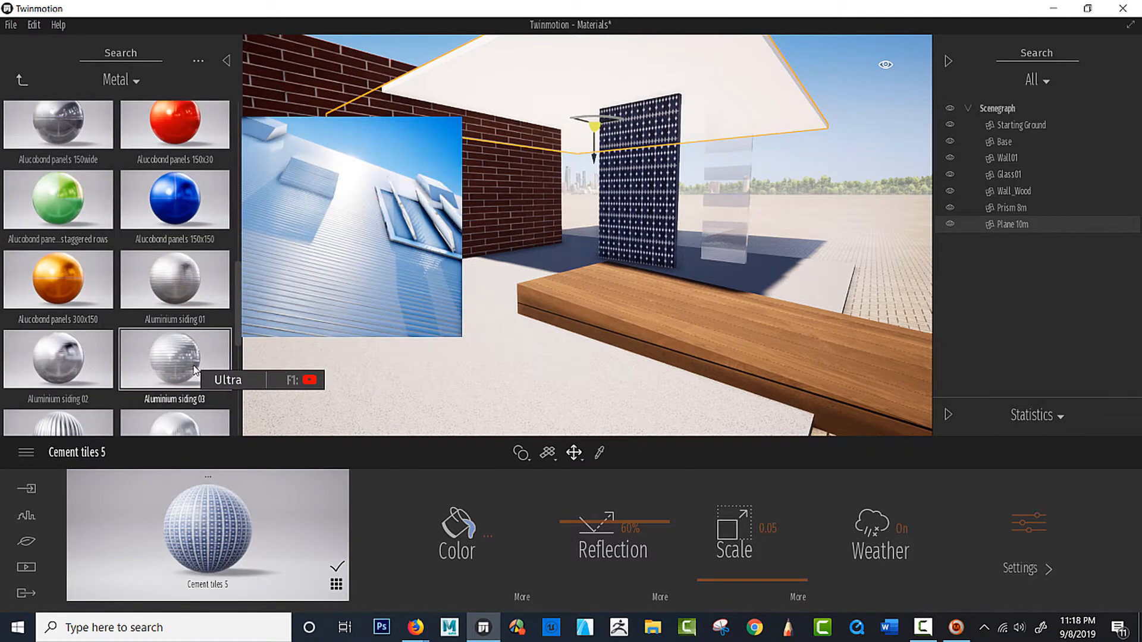
scroll(179, 333, "down", 1)
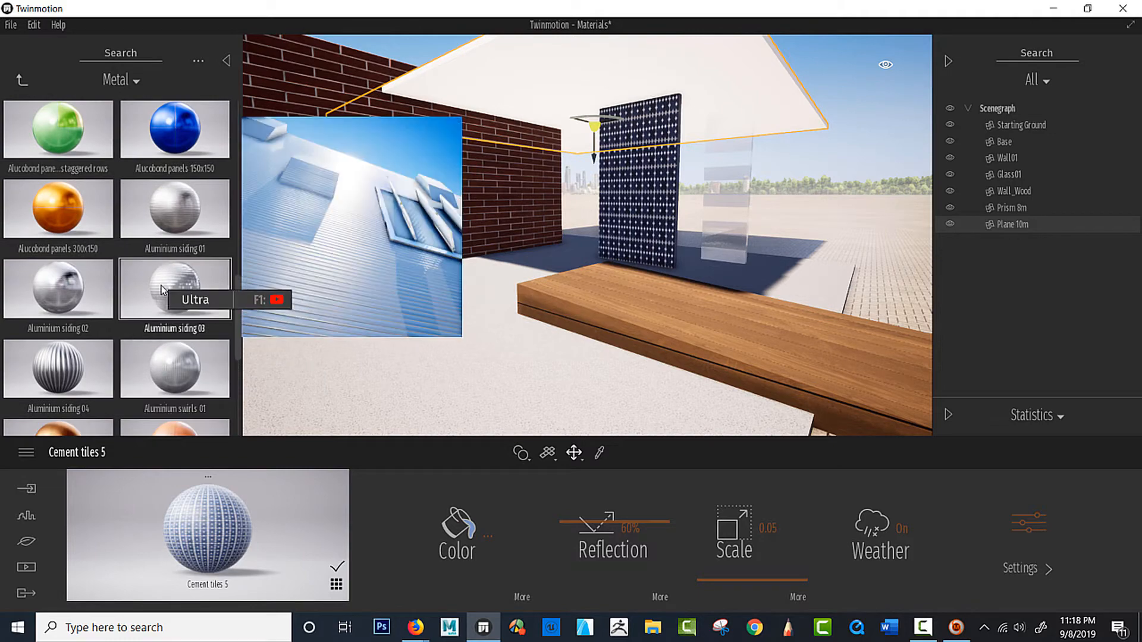
scroll(162, 290, "down", 1)
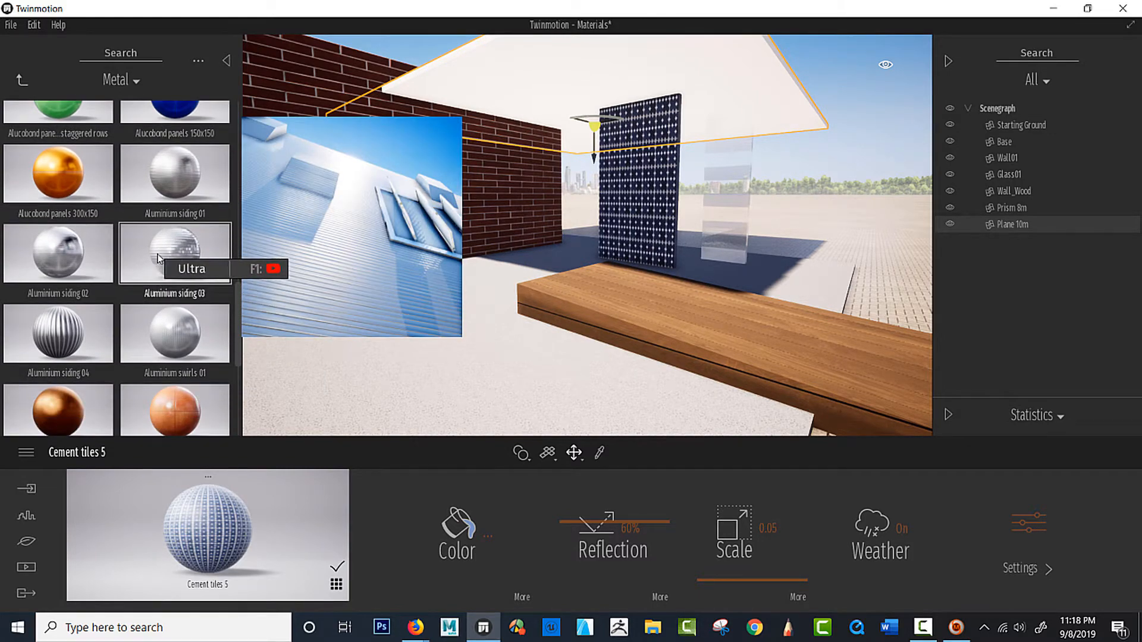
left_click_drag(164, 265, 515, 77)
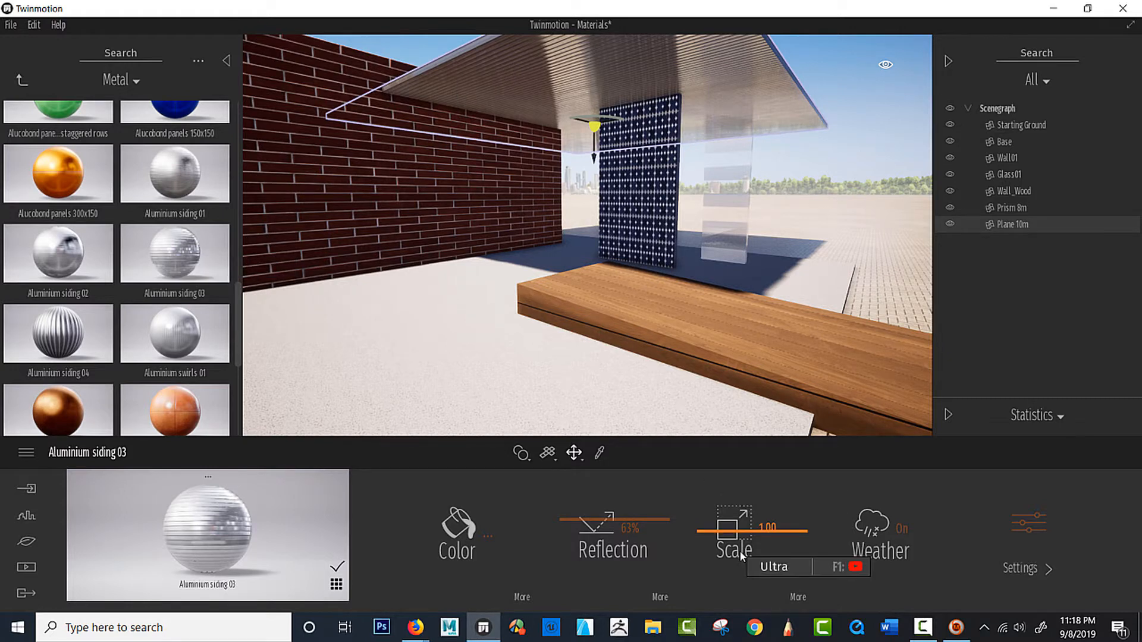
Step: Set the scale of the roof's Aluminium siding 03 material to 10
left_click_drag(759, 532, 807, 538)
left_click(806, 537)
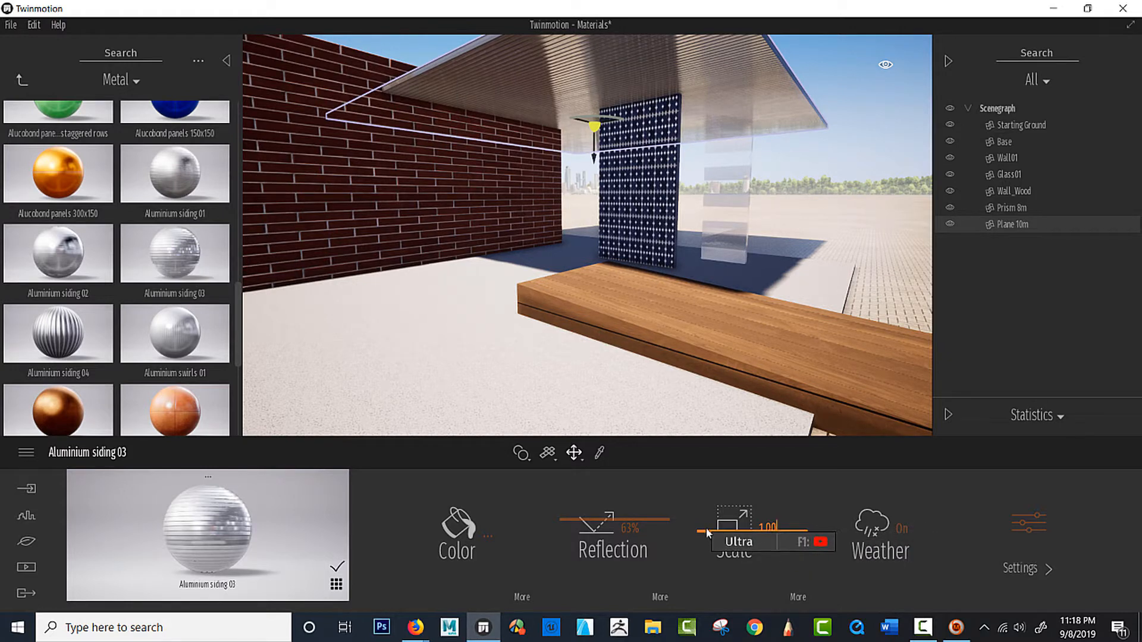
left_click_drag(701, 521, 697, 527)
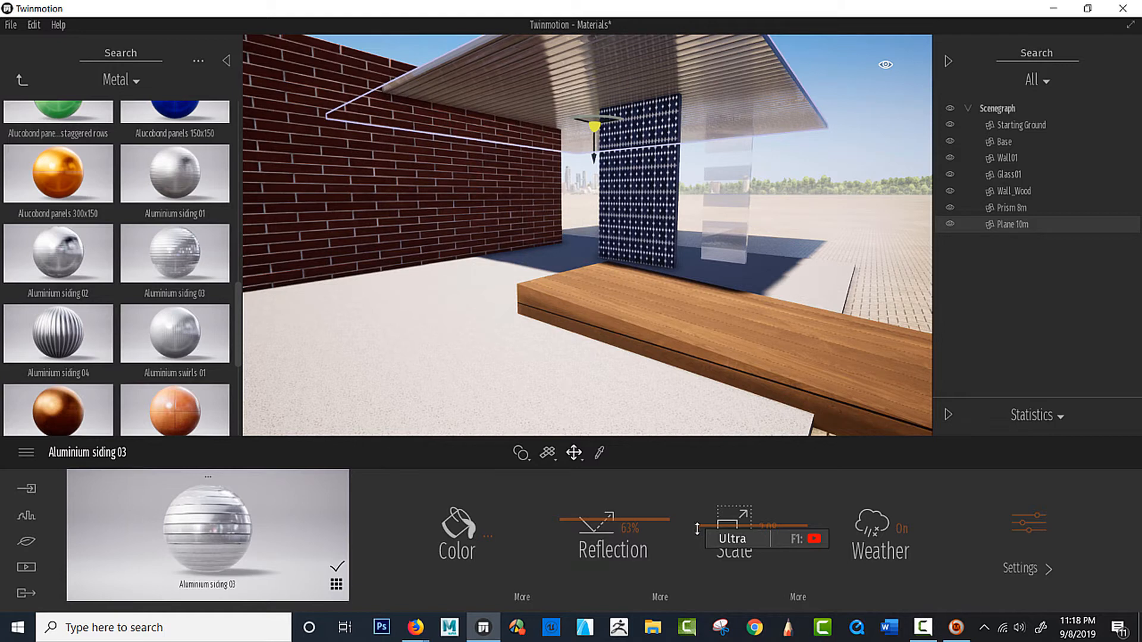
left_click(768, 528)
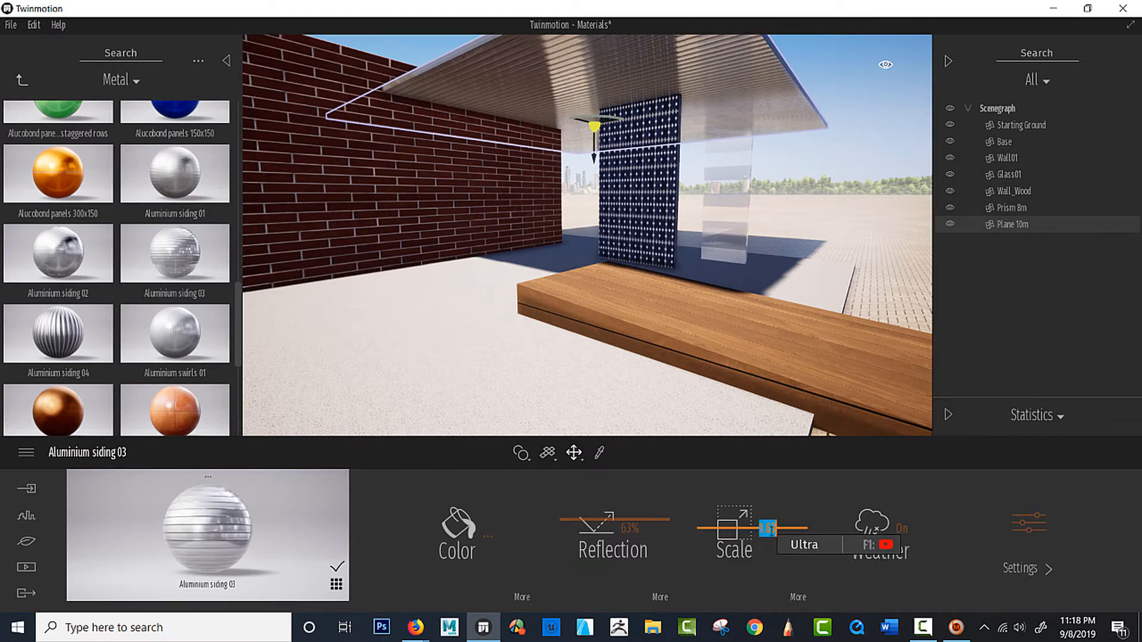
left_click_drag(771, 530, 752, 532)
key("Return")
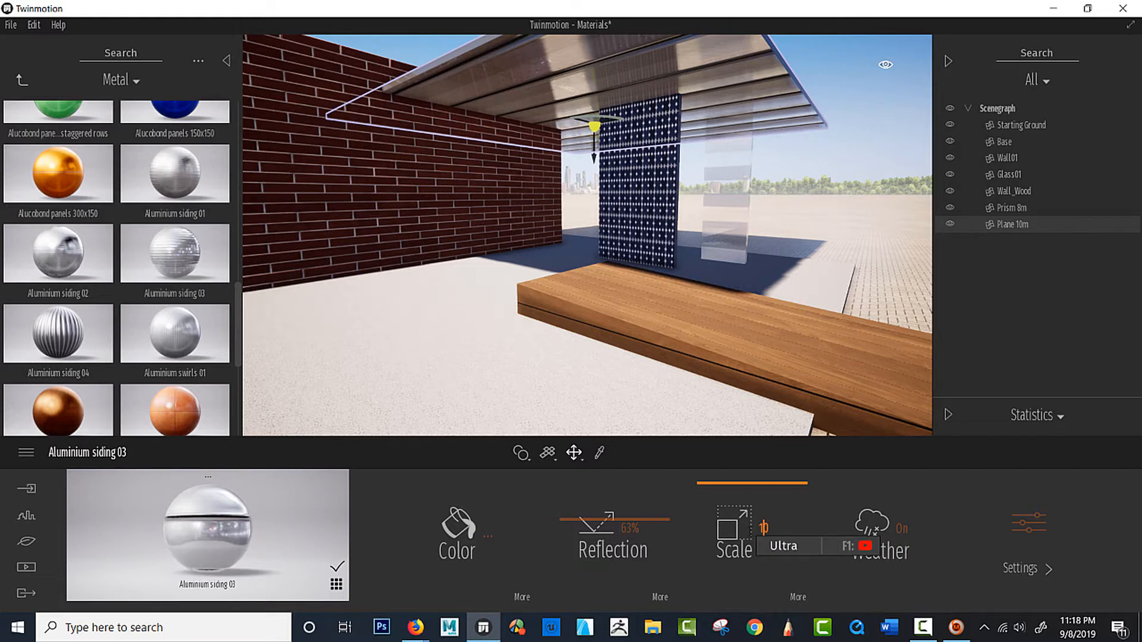
key("Return")
left_click(761, 530)
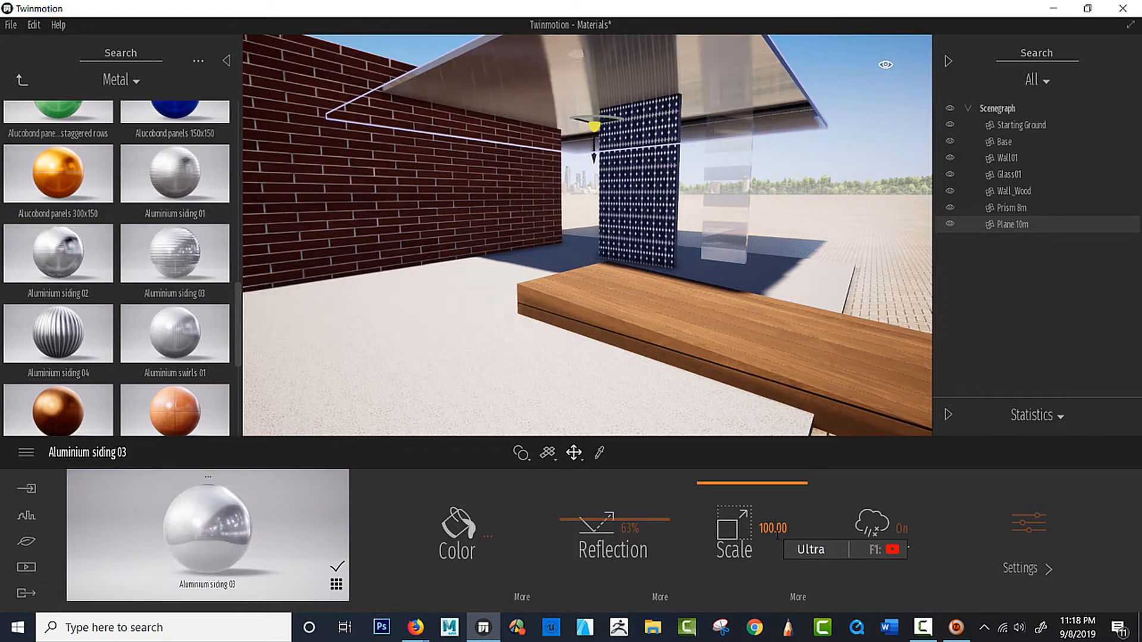
type("10")
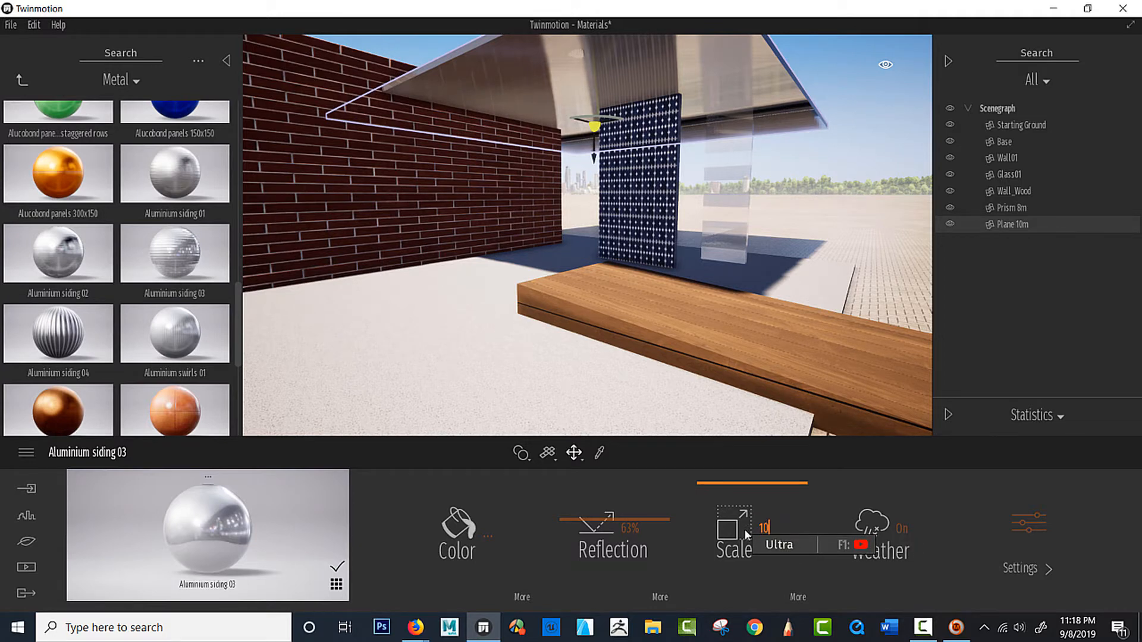
key("Return")
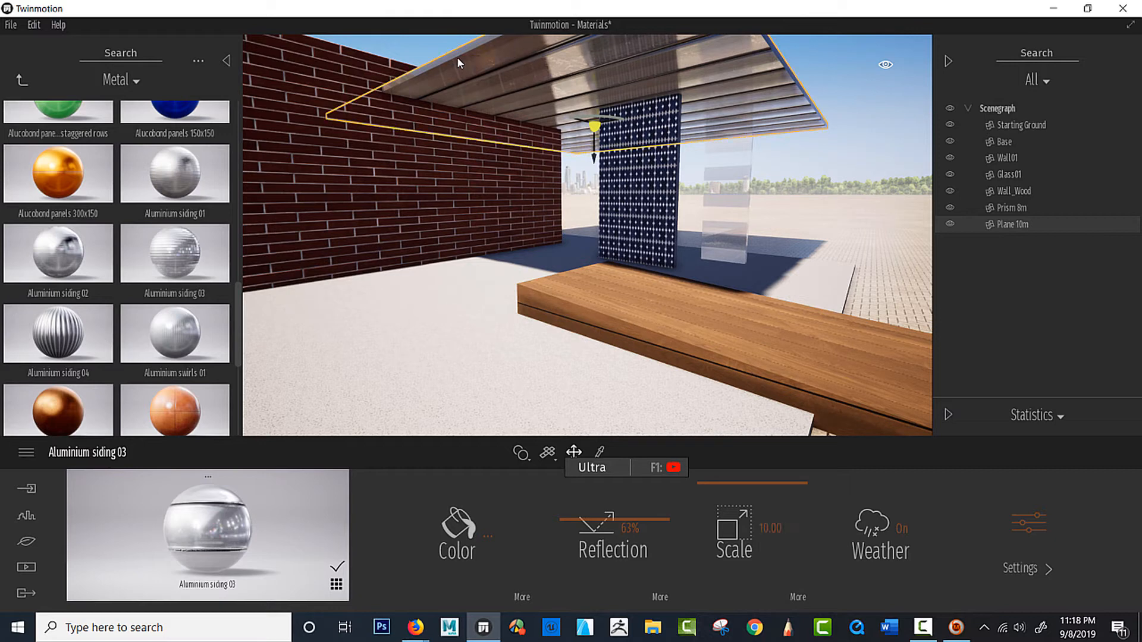
Step: Rotate the roof plane, Plane 10m, slightly so it slopes upward on the brick wall side
left_click(574, 453)
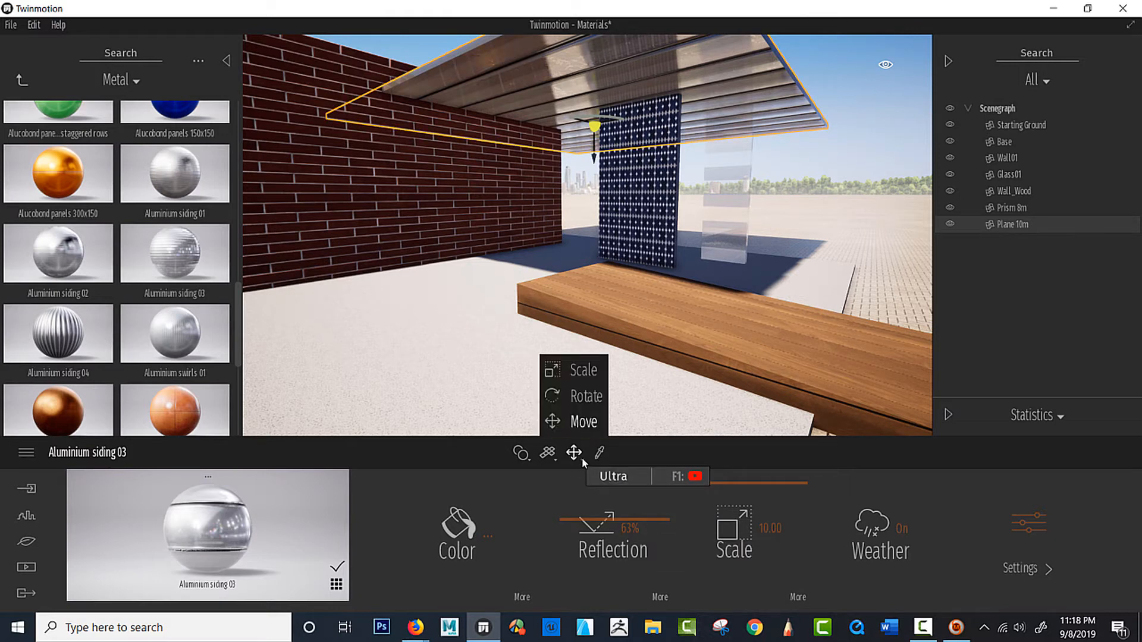
left_click(569, 395)
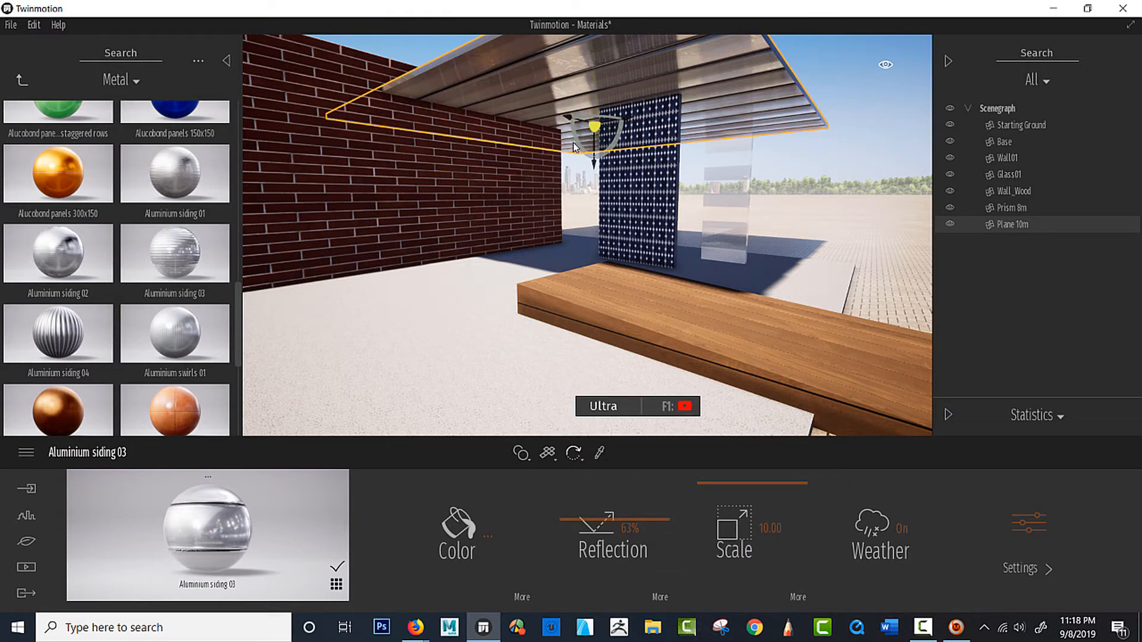
left_click_drag(572, 130, 569, 145)
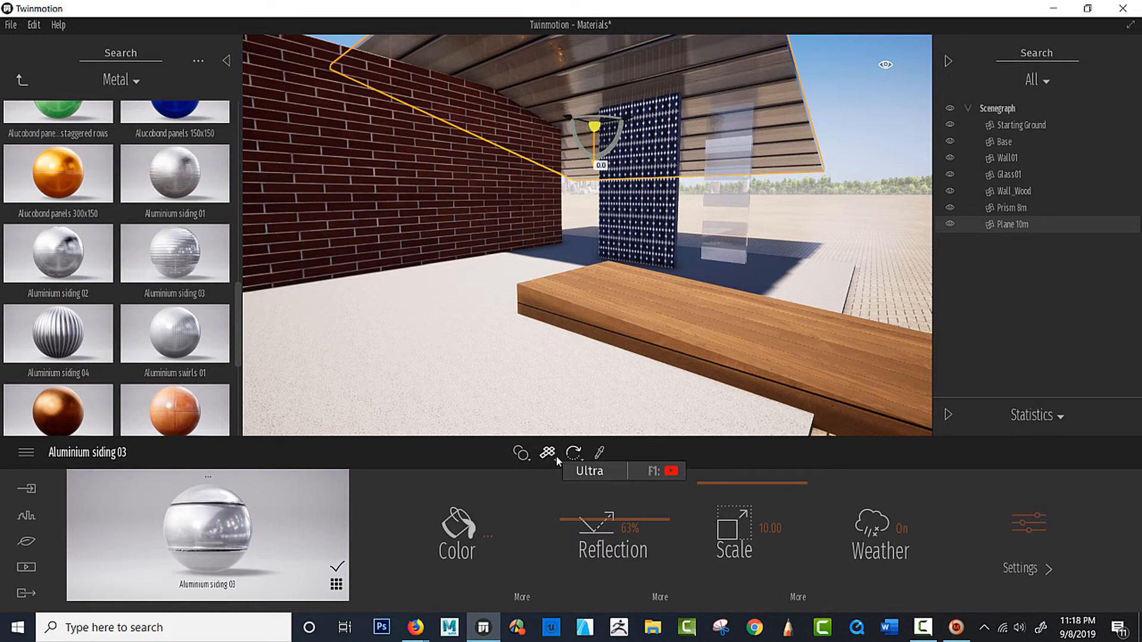
scroll(498, 226, "down", 3)
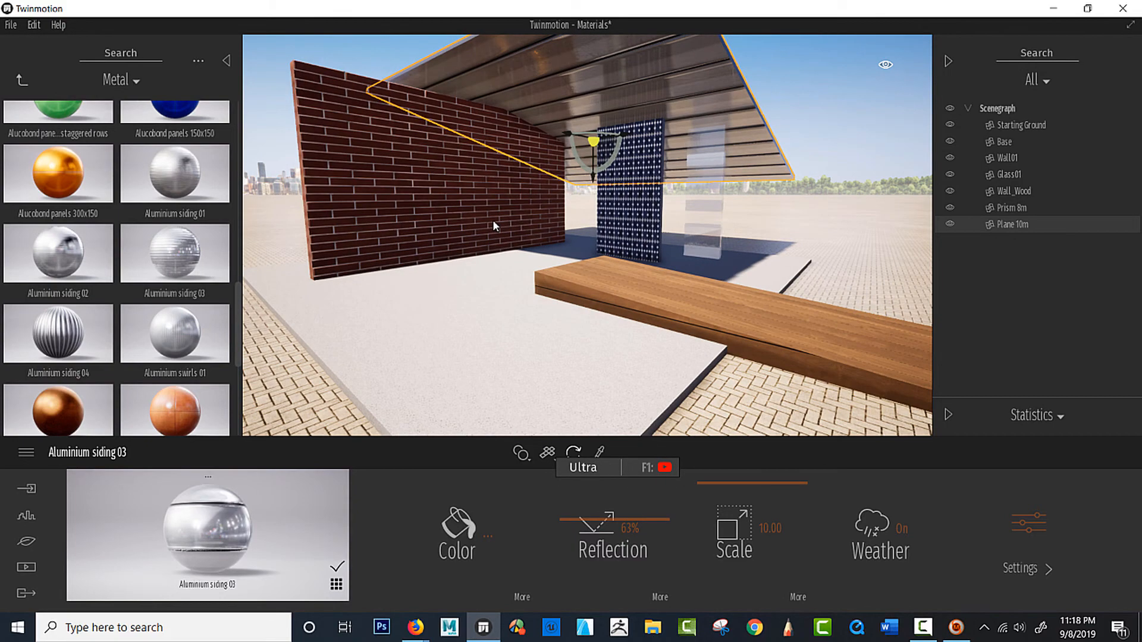
scroll(491, 225, "down", 4)
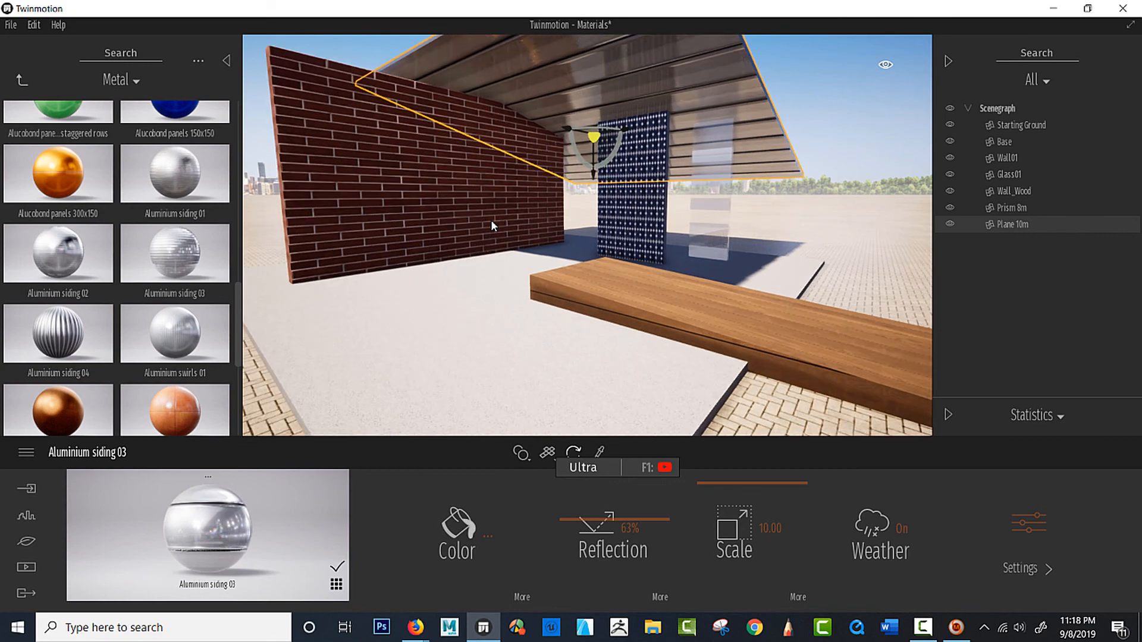
middle_click_drag(492, 231, 546, 343, "shift")
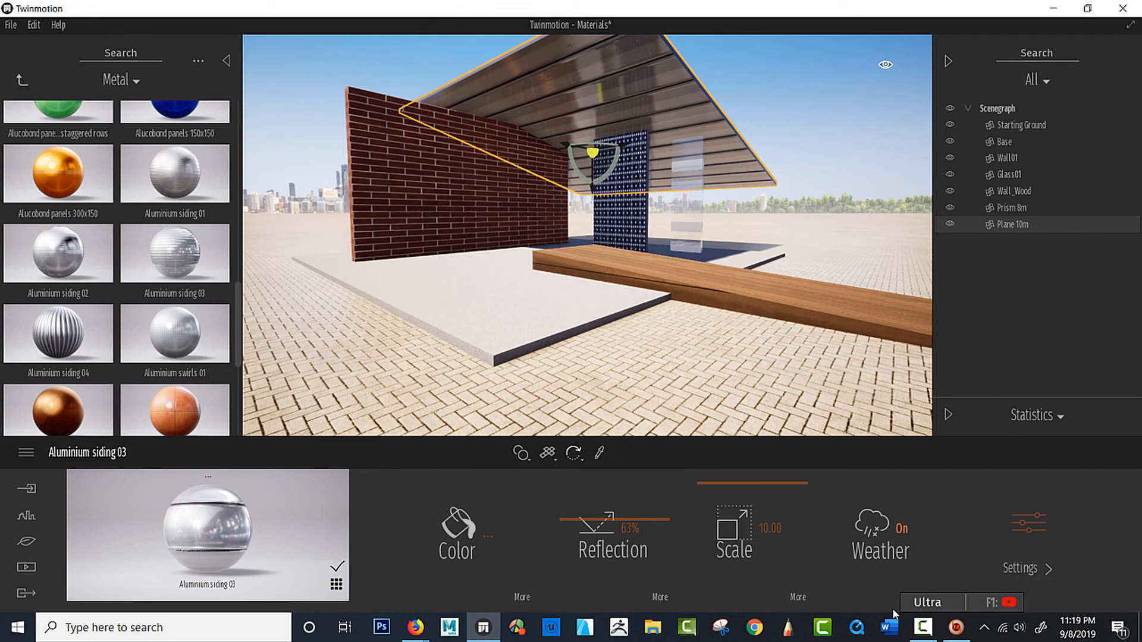
left_click(925, 629)
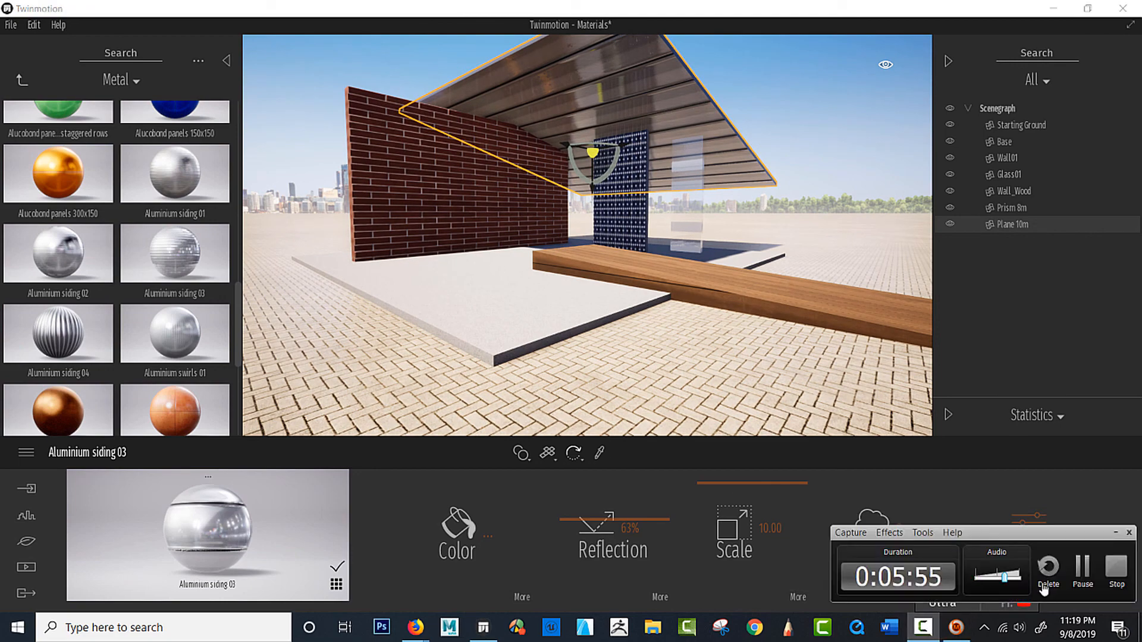